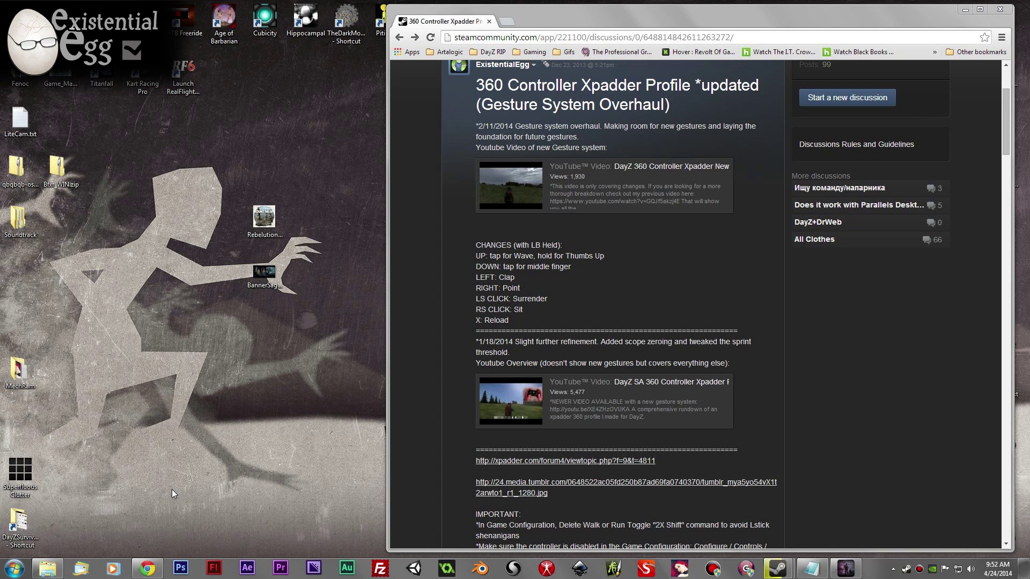
# Launch Xpadder from the Start menu and move its window down and to the right
pyautogui.click(24, 575)
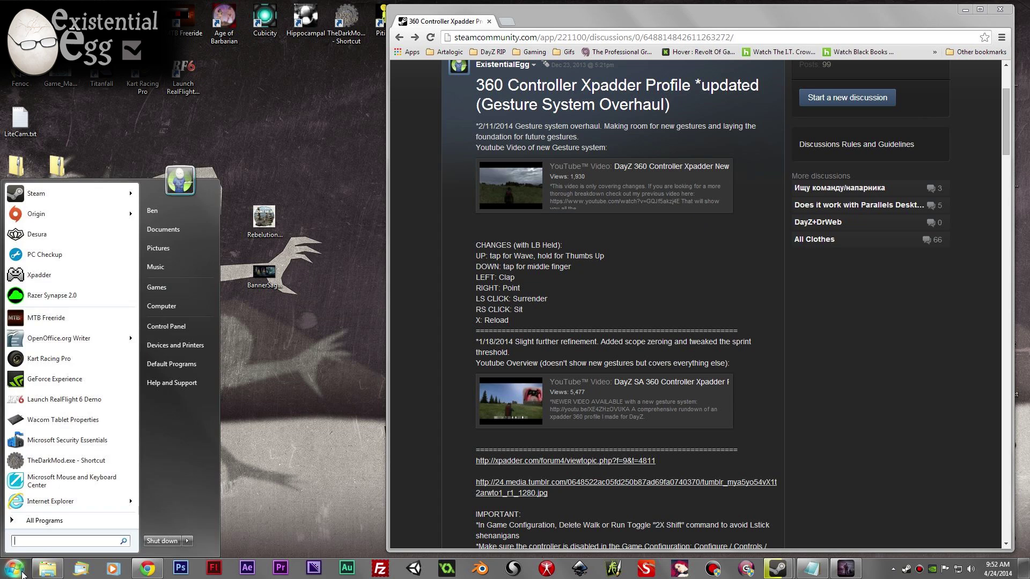
pyautogui.click(23, 271)
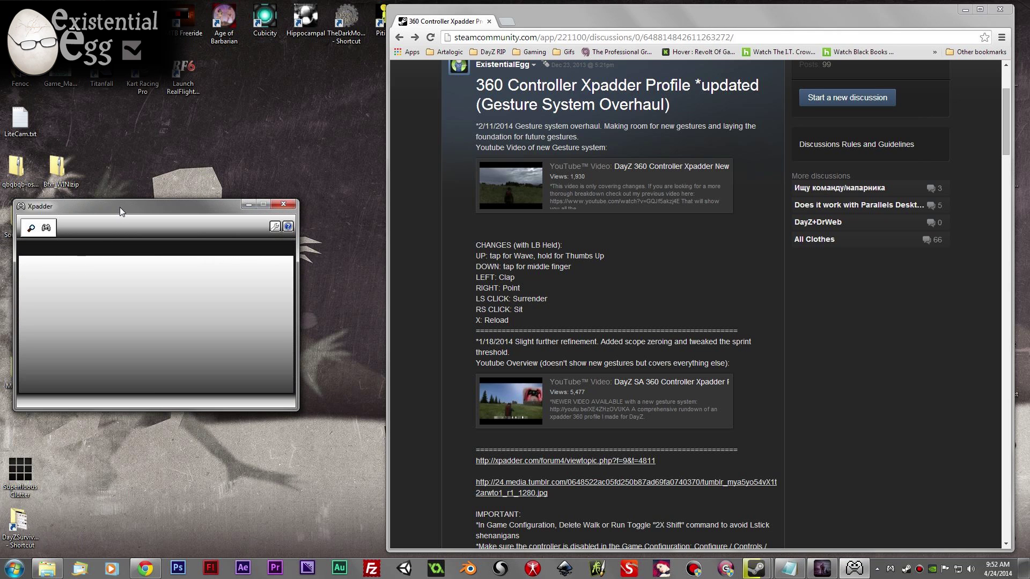
pyautogui.moveTo(120, 207); pyautogui.dragTo(166, 269)
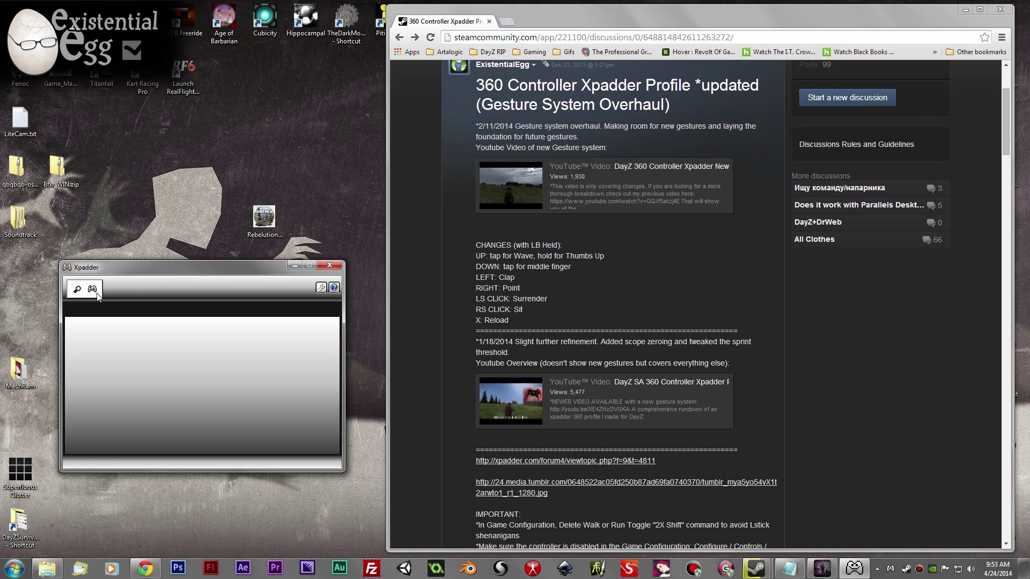
# Load the Windows Basic.xpadderprofile file through the profile list's [All...] option
pyautogui.click(321, 287)
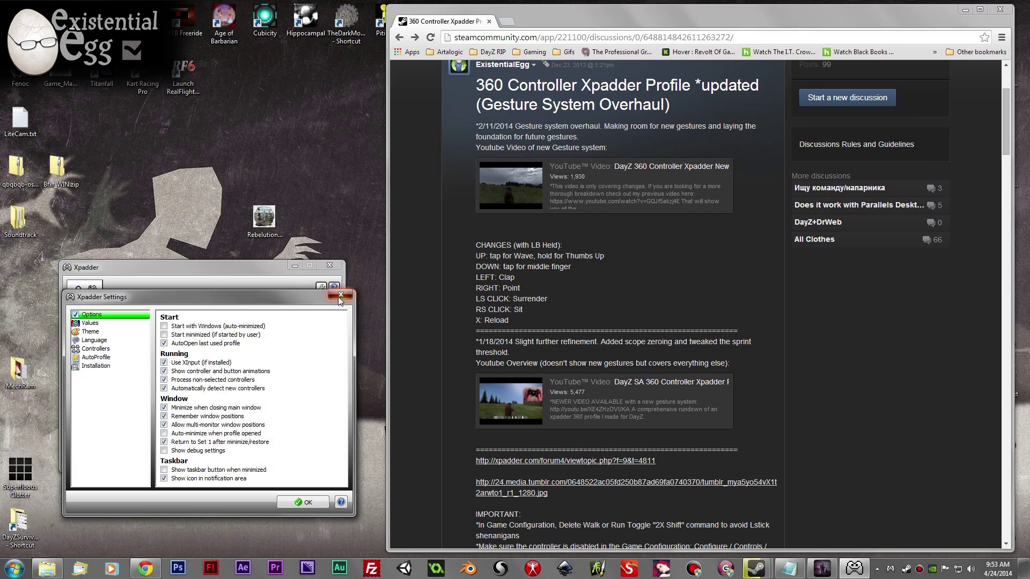
pyautogui.click(338, 297)
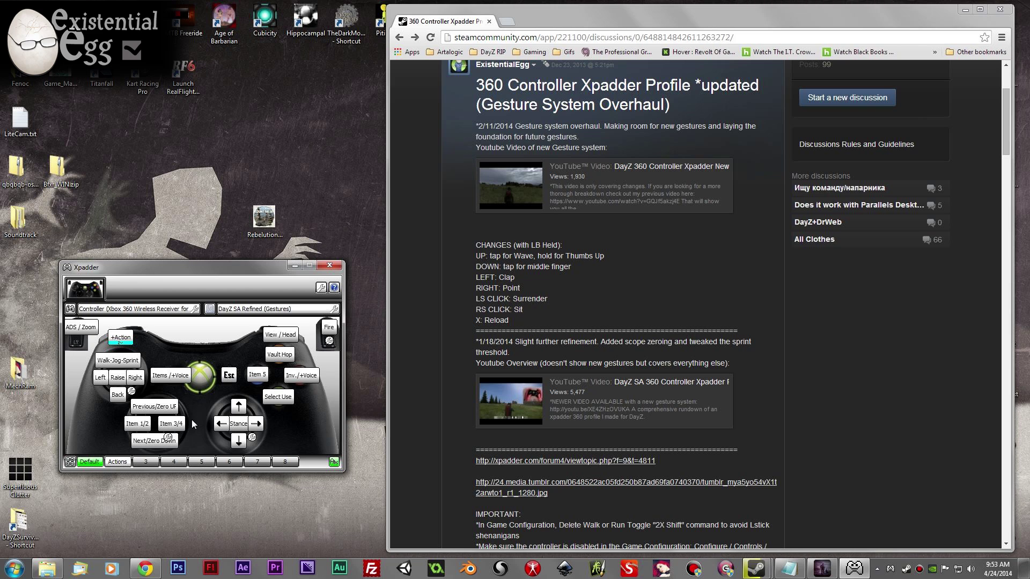
pyautogui.click(259, 310)
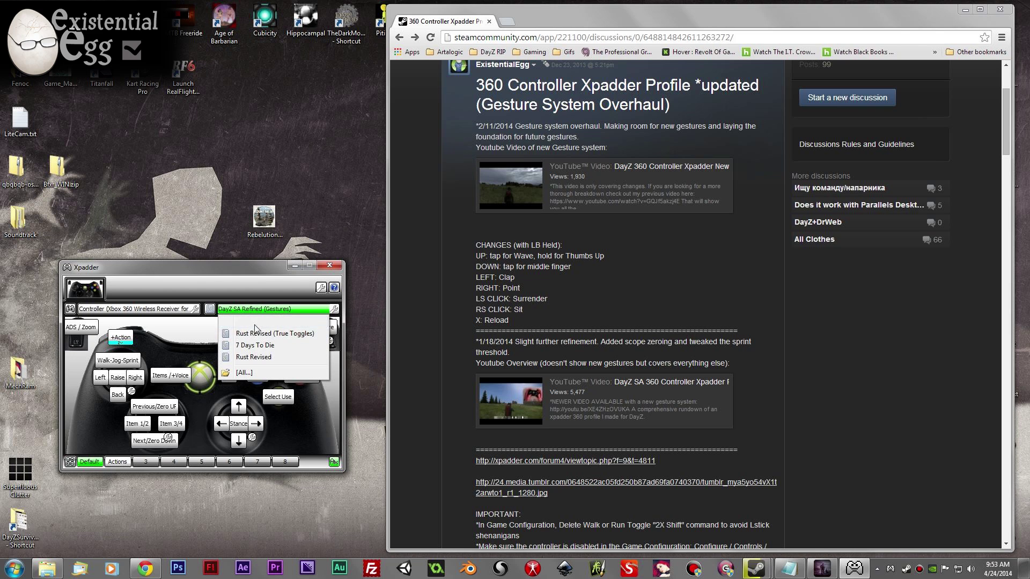
pyautogui.click(244, 373)
pyautogui.moveTo(506, 97); pyautogui.dragTo(507, 225)
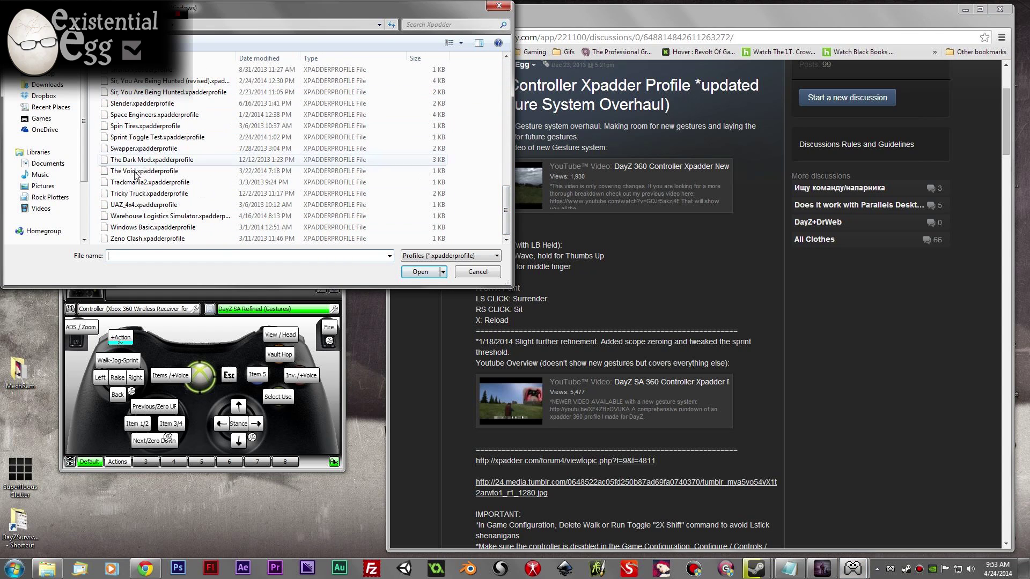
pyautogui.click(141, 228)
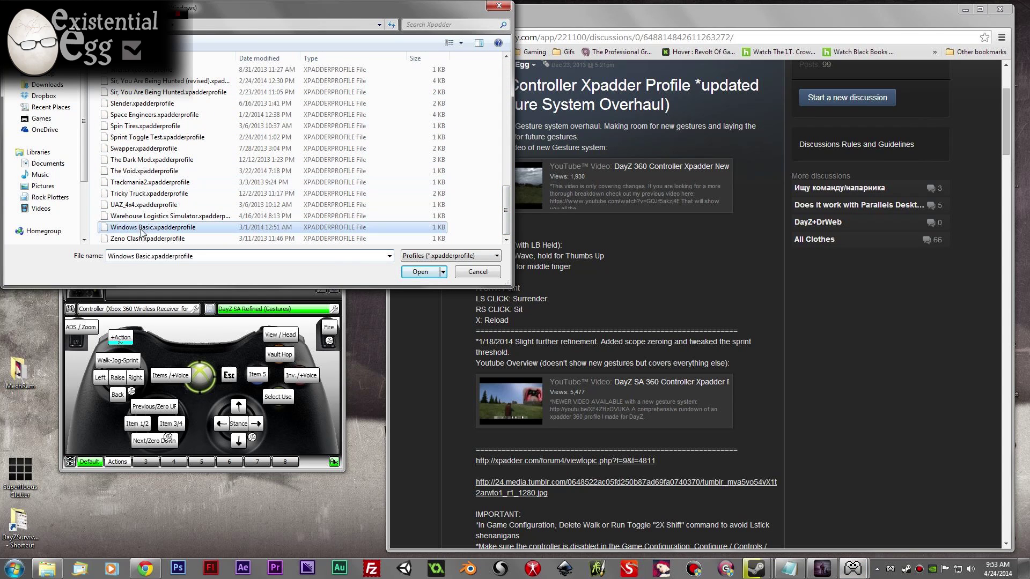
pyautogui.click(424, 274)
pyautogui.moveTo(245, 265); pyautogui.dragTo(256, 252)
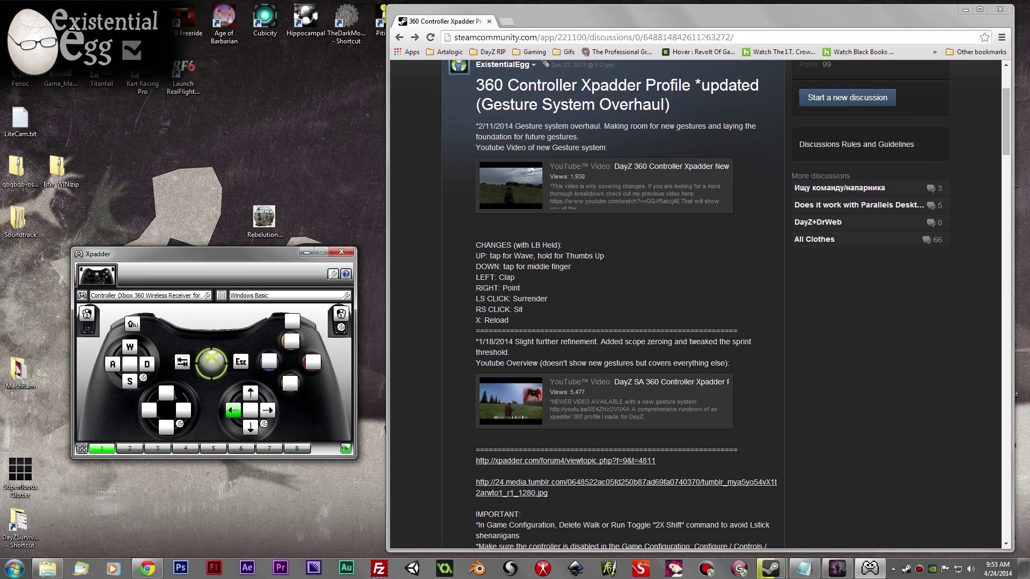
# Copy the full Xpadder profile data block from the Steam Community discussion post
pyautogui.click(863, 350)
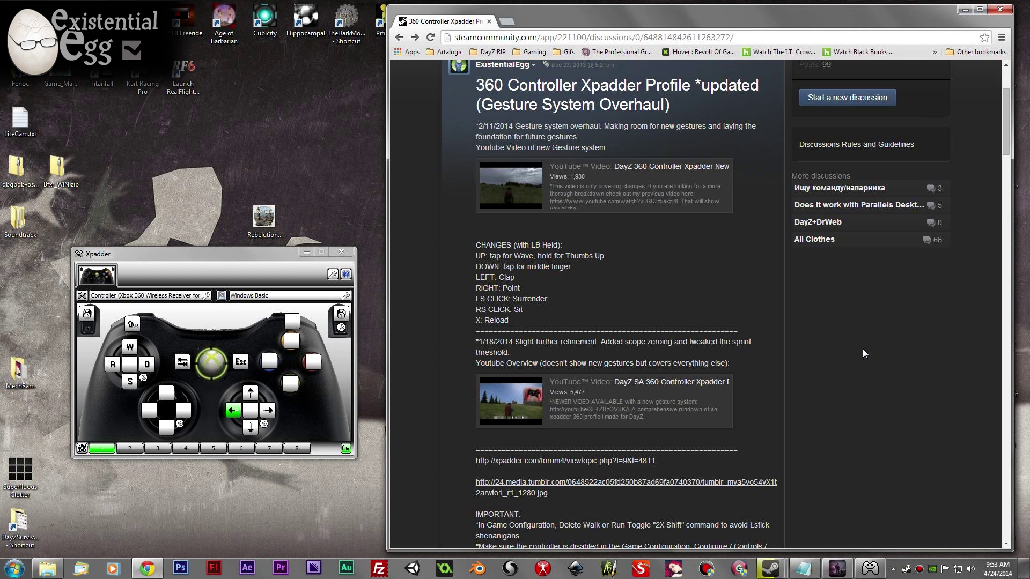
pyautogui.scroll(-5, 886, 349)
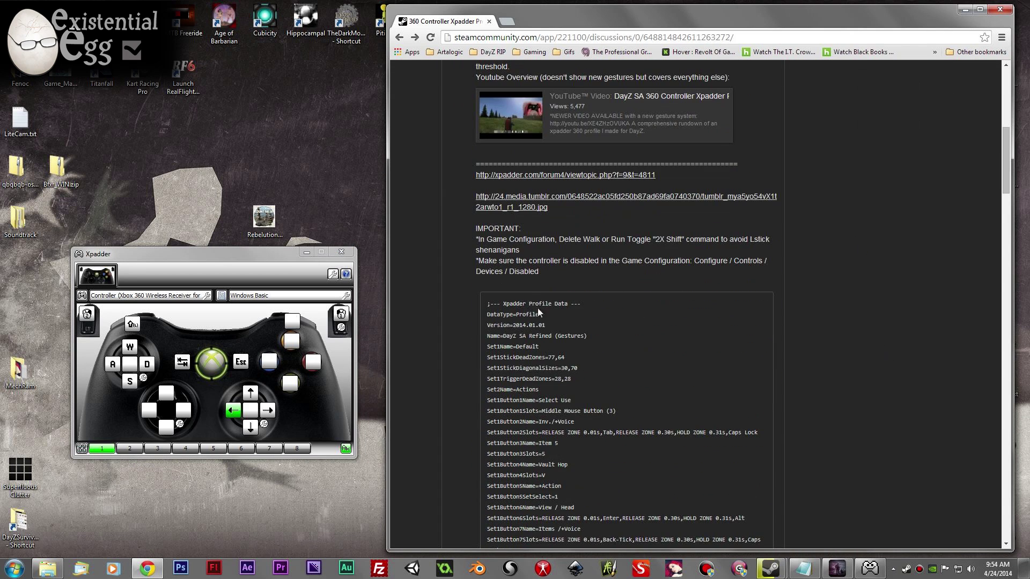
pyautogui.moveTo(484, 304); pyautogui.dragTo(638, 343)
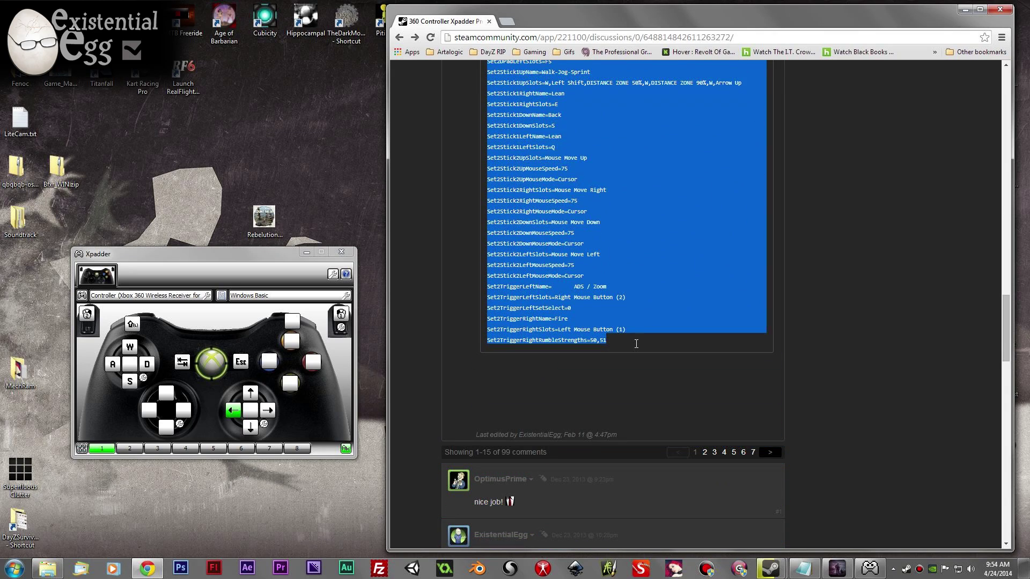
pyautogui.rightClick(555, 304)
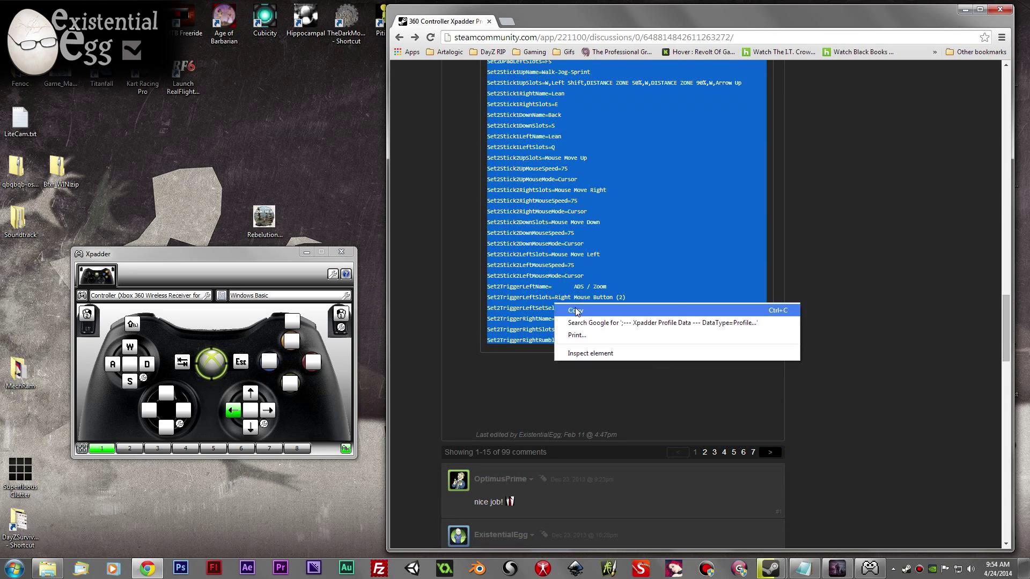
pyautogui.click(571, 310)
pyautogui.click(567, 399)
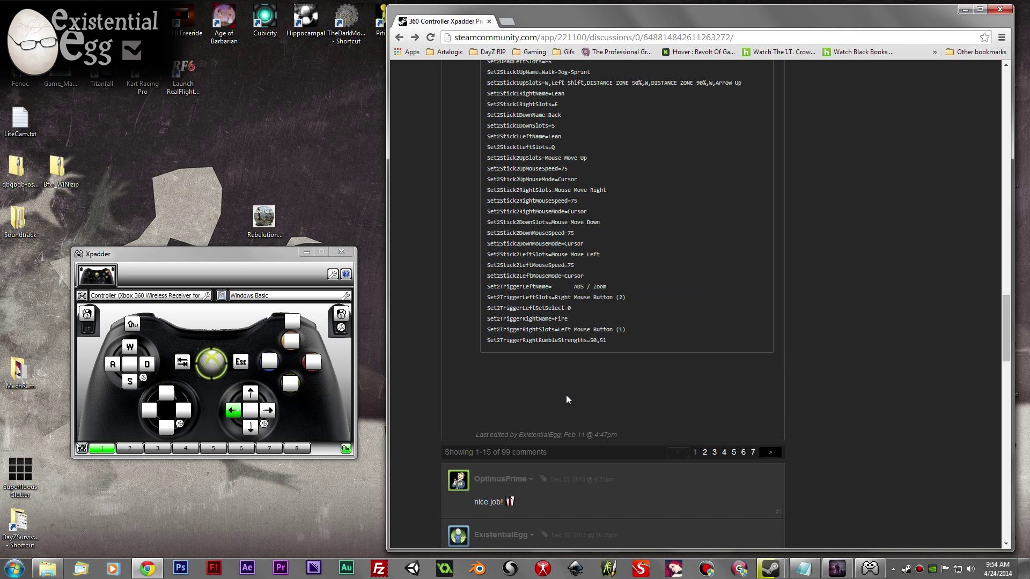
# Paste the copied DayZ SA Refined profile into Xpadder from the profile menu
pyautogui.click(221, 296)
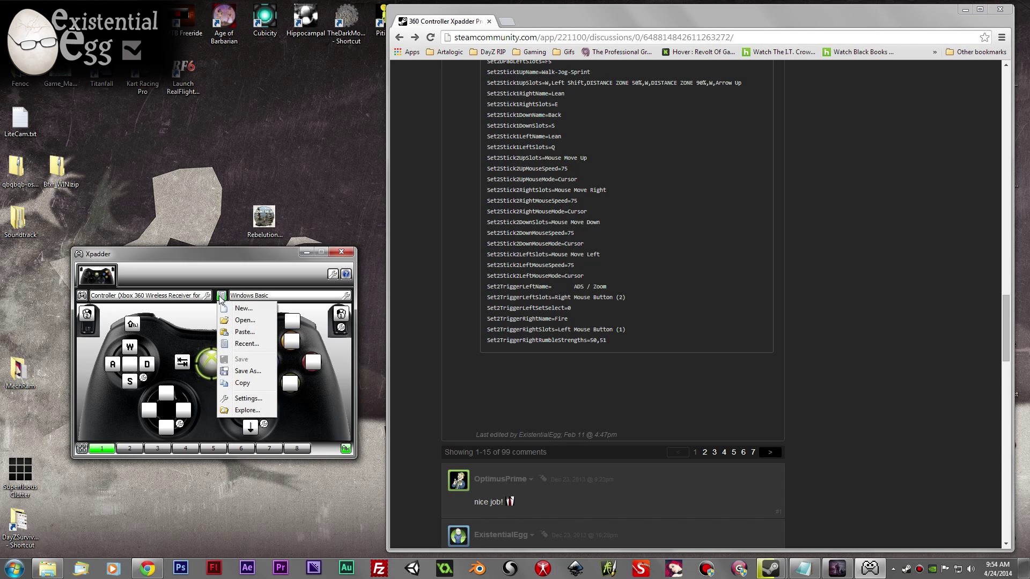
pyautogui.click(243, 333)
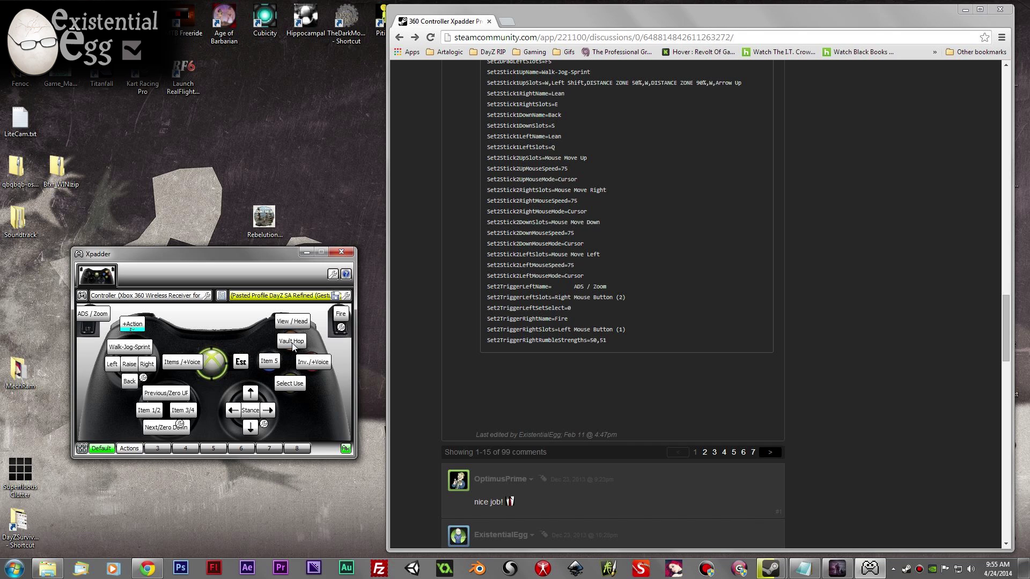
# Rename the Actions set's Vault Hop button to 'Big Ass Throw', keeping its V key
pyautogui.click(129, 449)
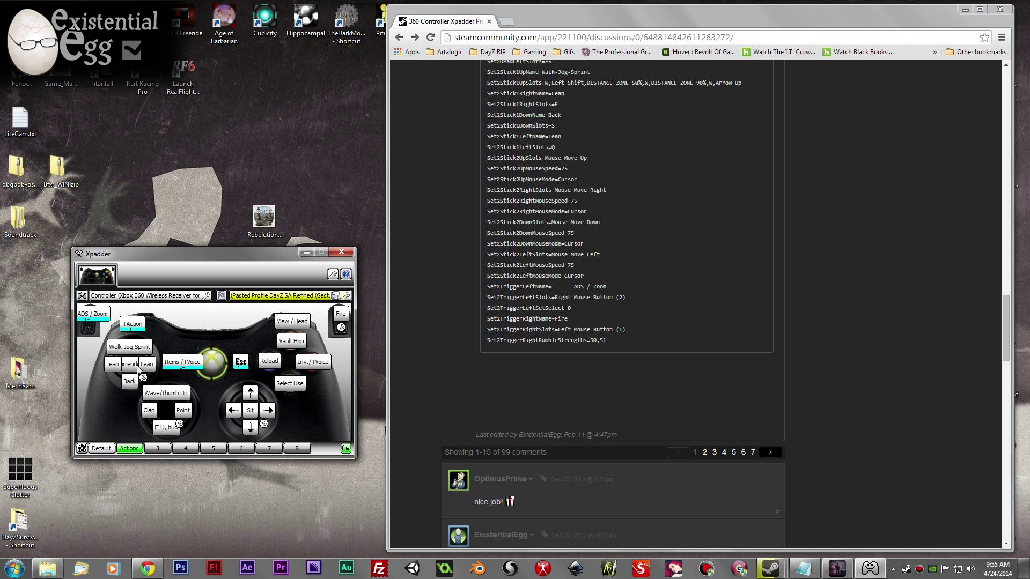
pyautogui.click(290, 342)
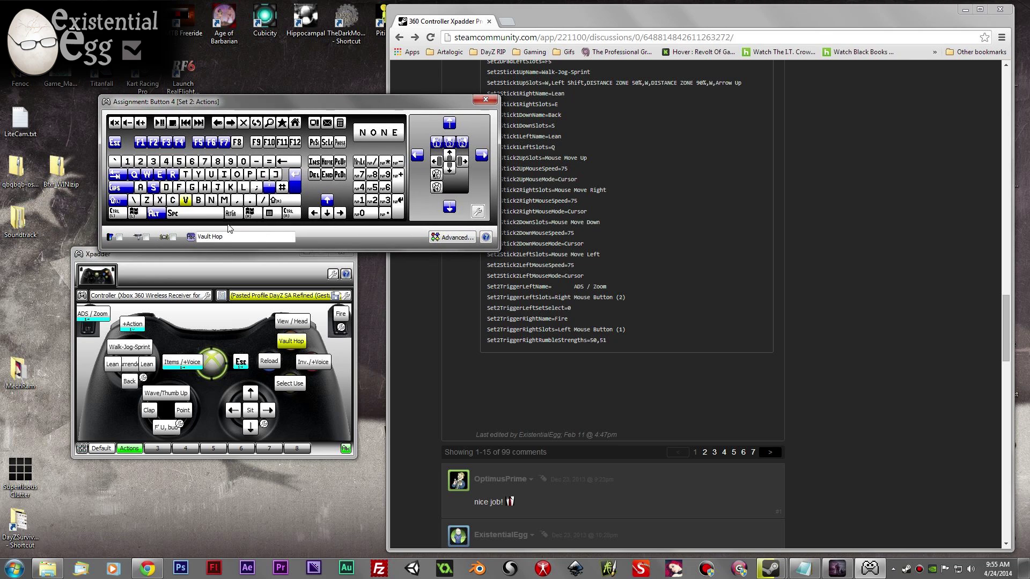
pyautogui.click(186, 201)
pyautogui.moveTo(224, 236); pyautogui.dragTo(198, 236)
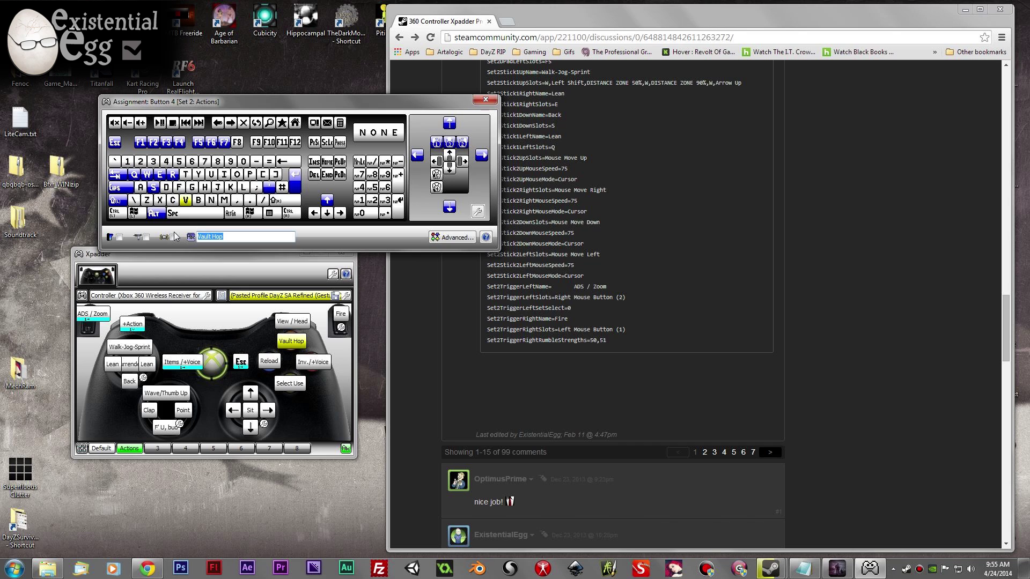
pyautogui.write('Throw Item')
pyautogui.press('BackSpace')
pyautogui.press('BackSpace')
pyautogui.press('BackSpace')
pyautogui.press('BackSpace')
pyautogui.press('BackSpace')
pyautogui.press('BackSpace')
pyautogui.press('BackSpace')
pyautogui.press('BackSpace')
pyautogui.press('BackSpace')
pyautogui.press('BackSpace')
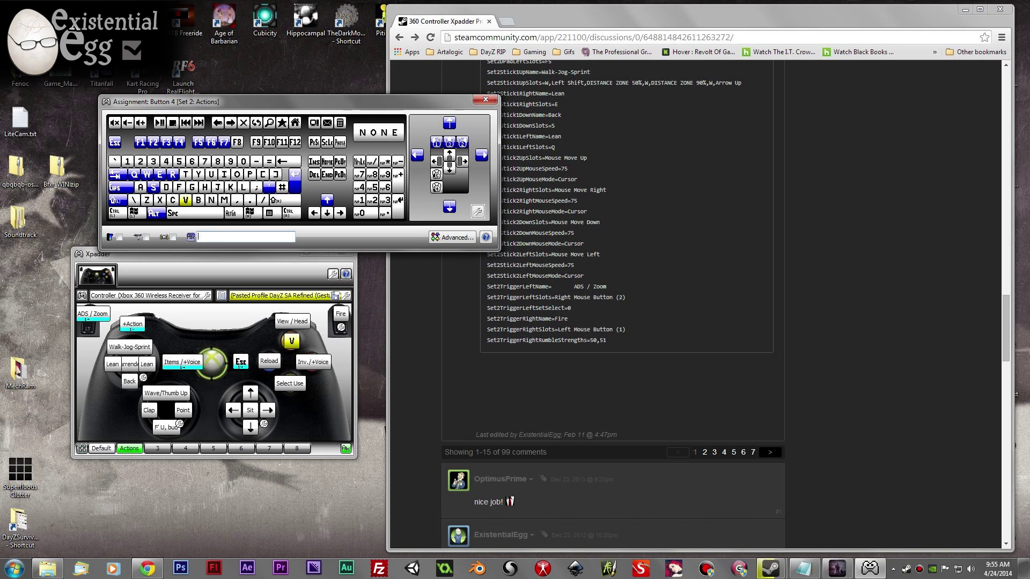
pyautogui.write('Big Ass Throw')
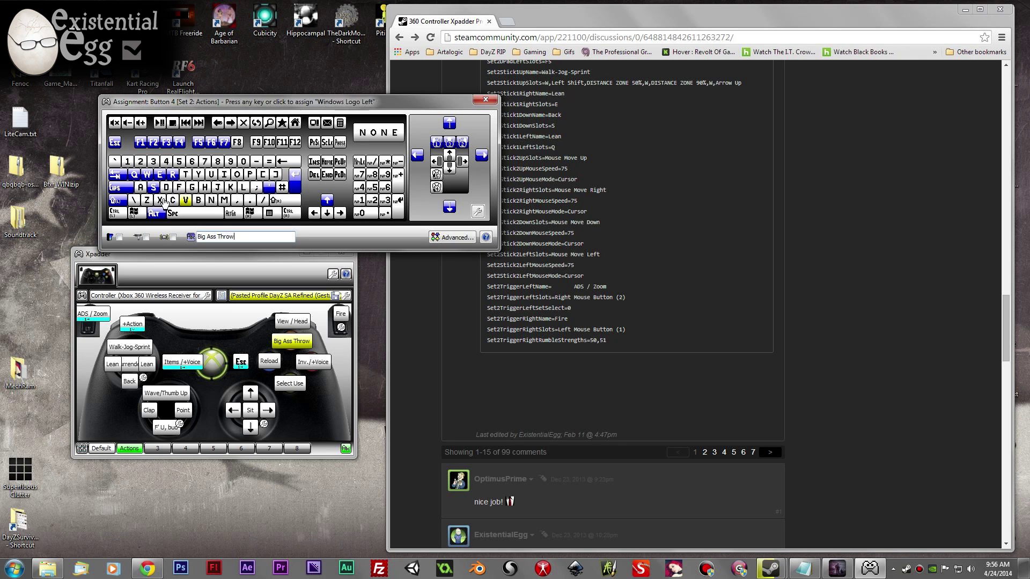
pyautogui.click(192, 186)
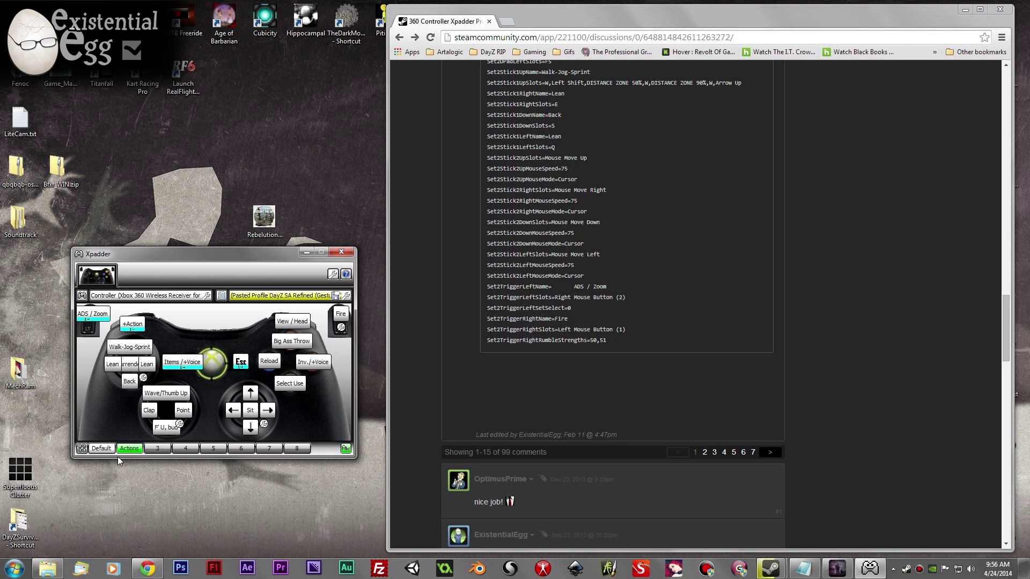
# Return to the Default button set and shift the Xpadder window left
pyautogui.click(101, 448)
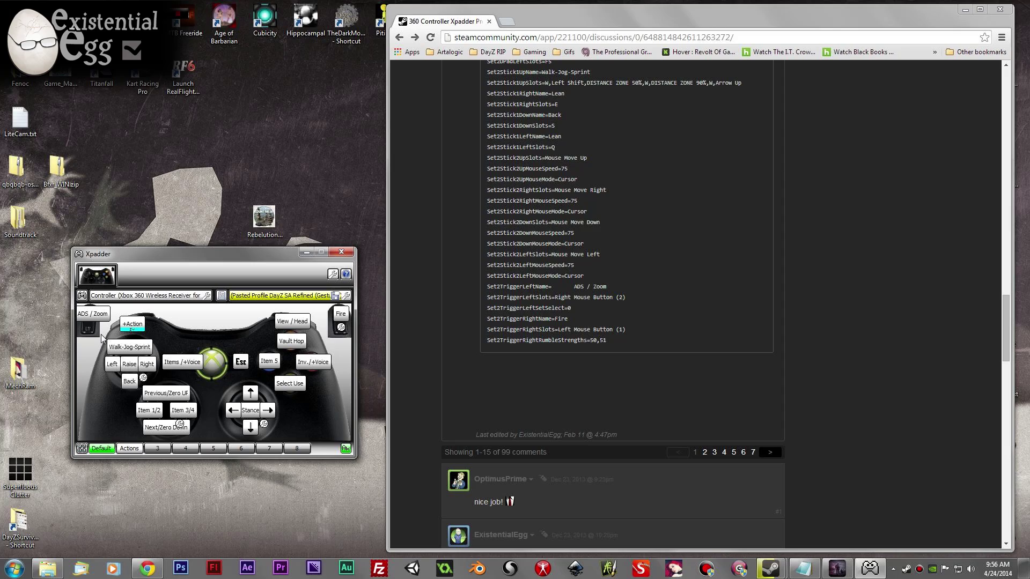
pyautogui.moveTo(174, 252); pyautogui.dragTo(109, 253)
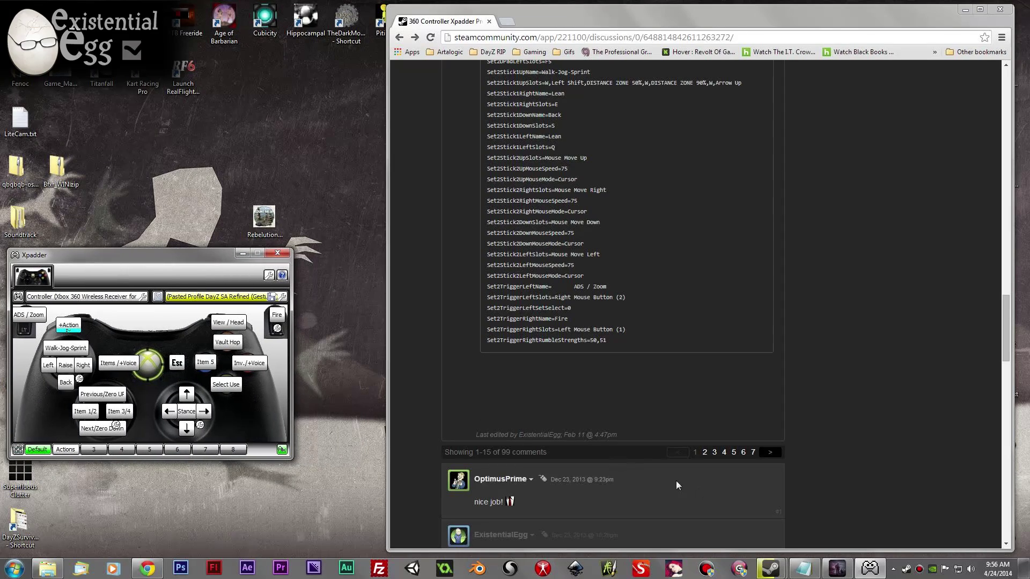
# In DayZ's control settings, view the Infantry Weapons key assignments
pyautogui.click(837, 570)
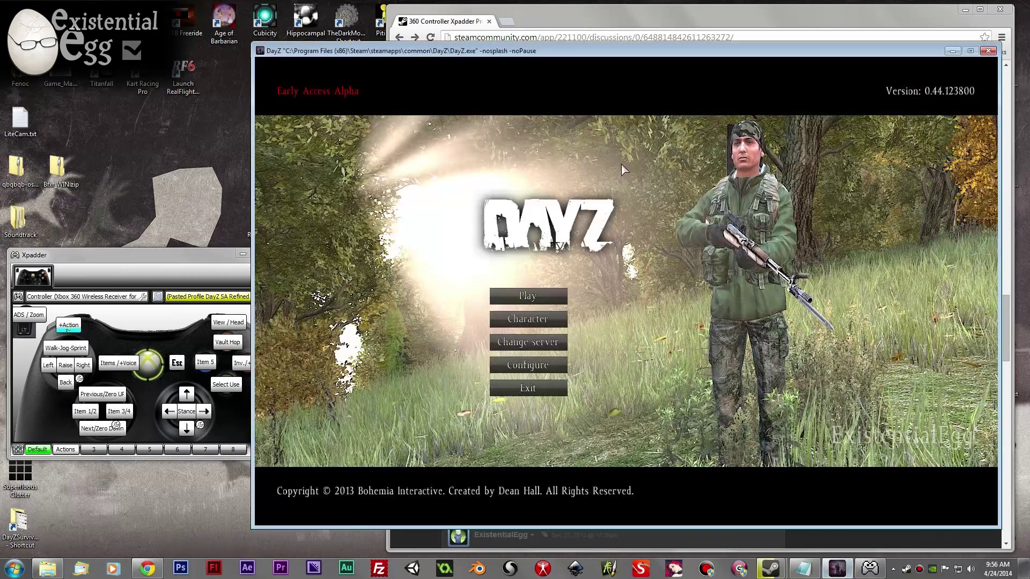
pyautogui.moveTo(571, 54)
pyautogui.mouseDown()
pyautogui.moveTo(602, 38)
pyautogui.moveTo(574, 36)
pyautogui.mouseUp()
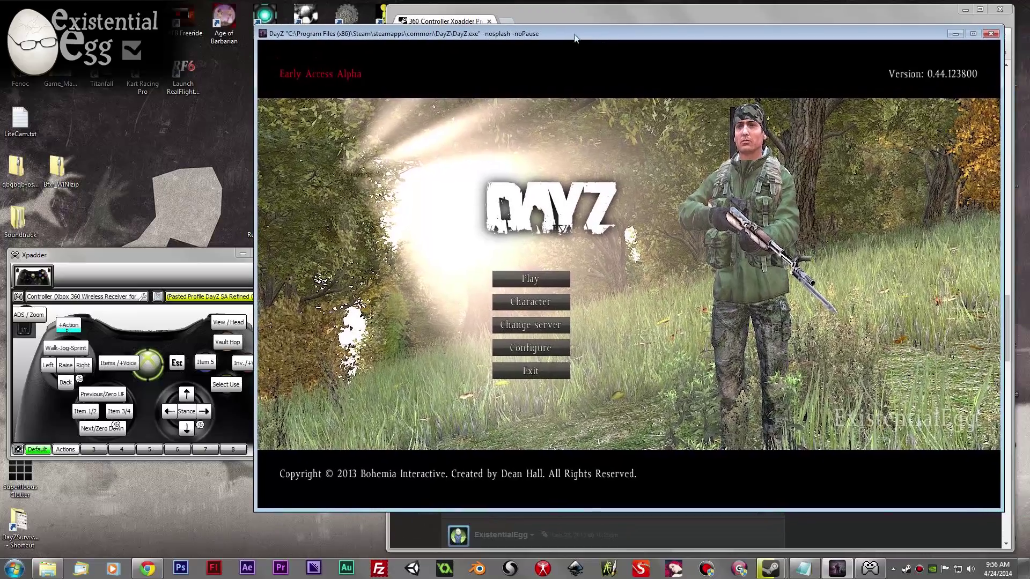
pyautogui.click(541, 352)
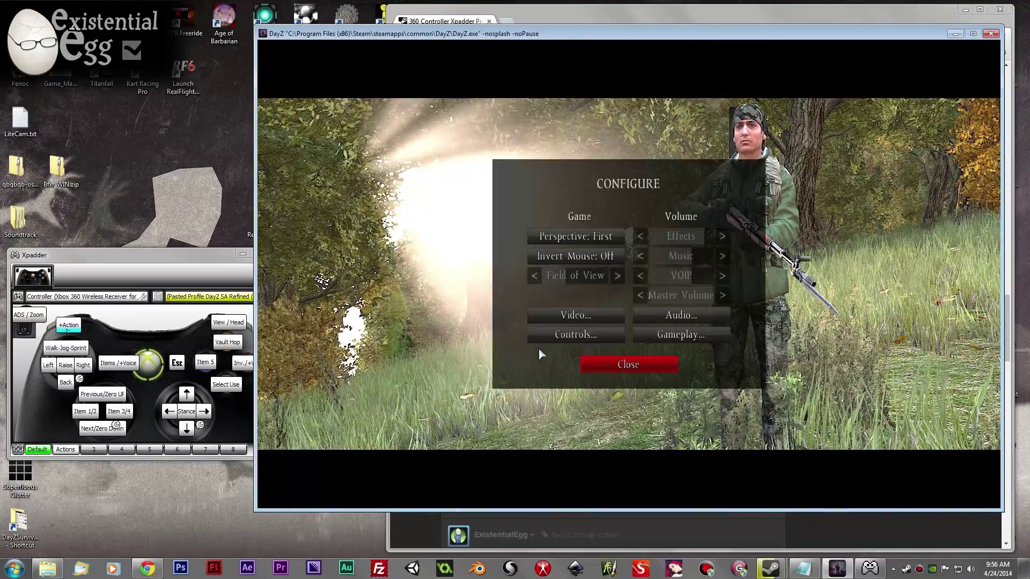
pyautogui.click(590, 331)
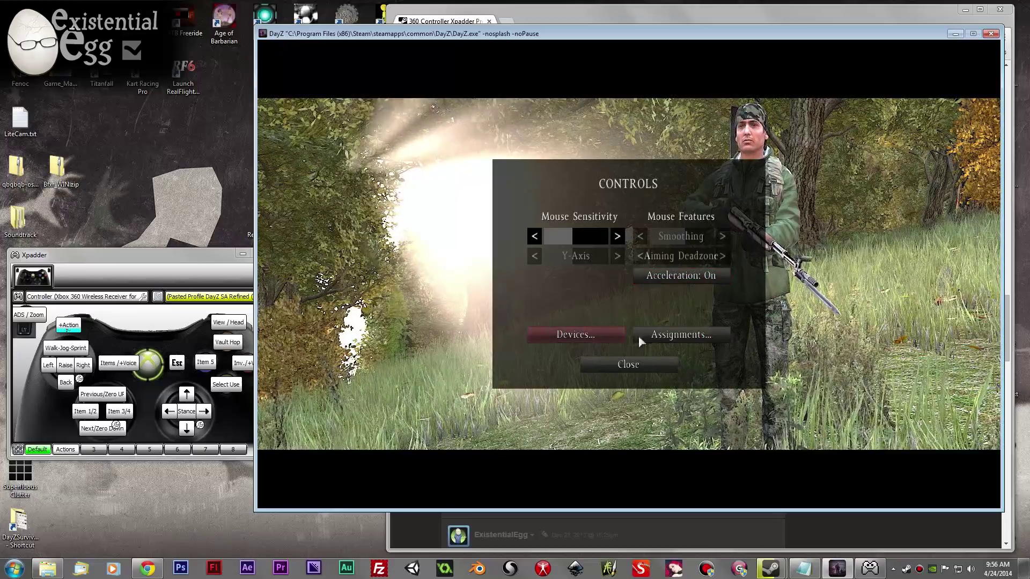
pyautogui.click(657, 335)
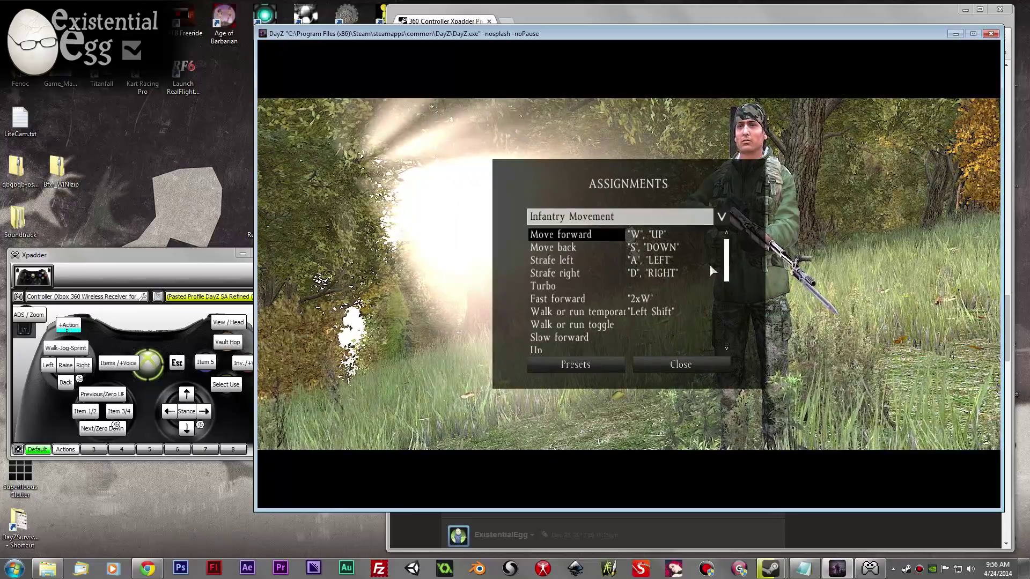
pyautogui.moveTo(728, 258)
pyautogui.mouseDown()
pyautogui.moveTo(727, 318)
pyautogui.moveTo(723, 252)
pyautogui.mouseUp()
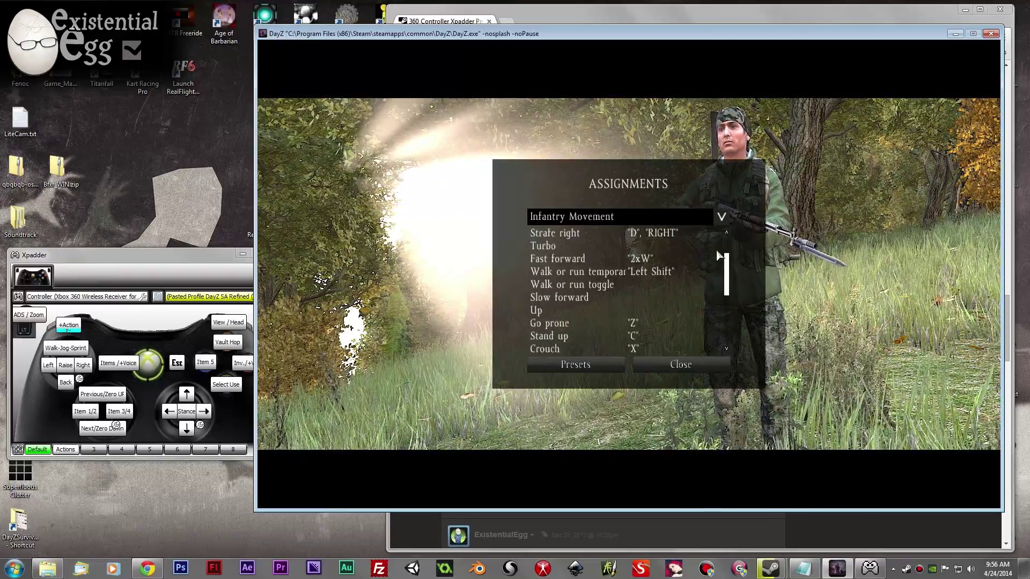
pyautogui.click(652, 217)
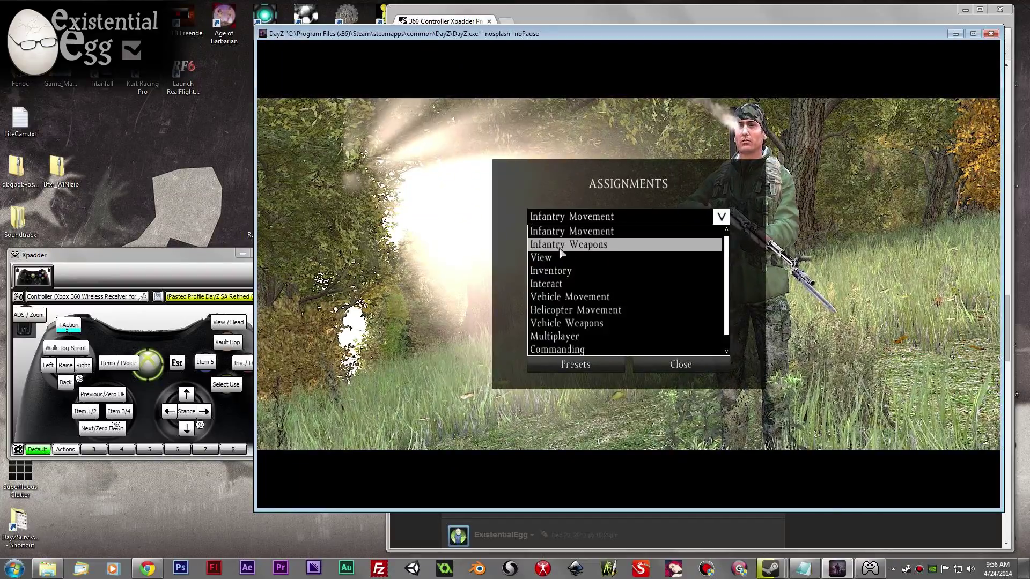
pyautogui.click(582, 246)
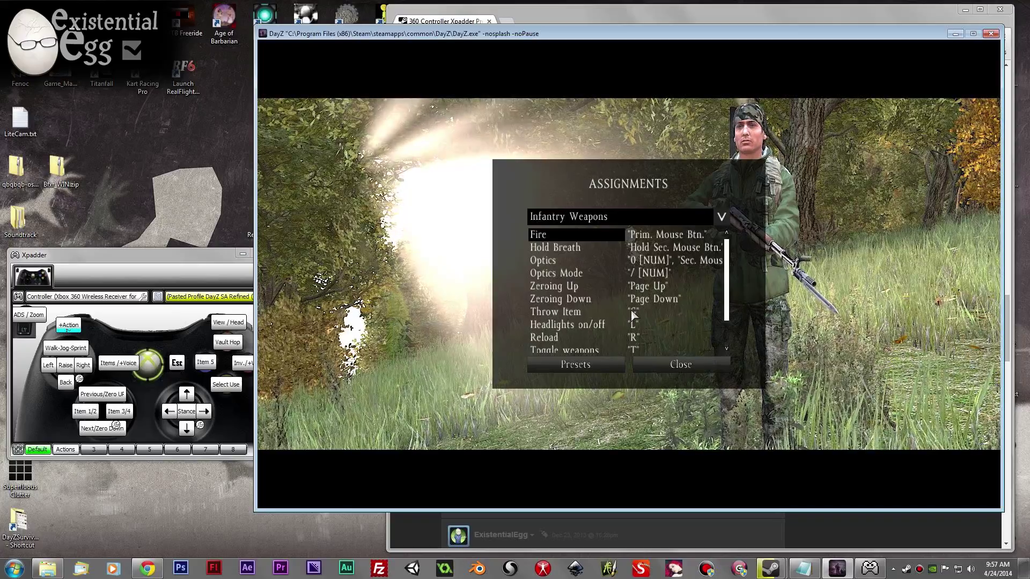
# Back out to the DayZ main menu and join a server with Play
pyautogui.click(684, 365)
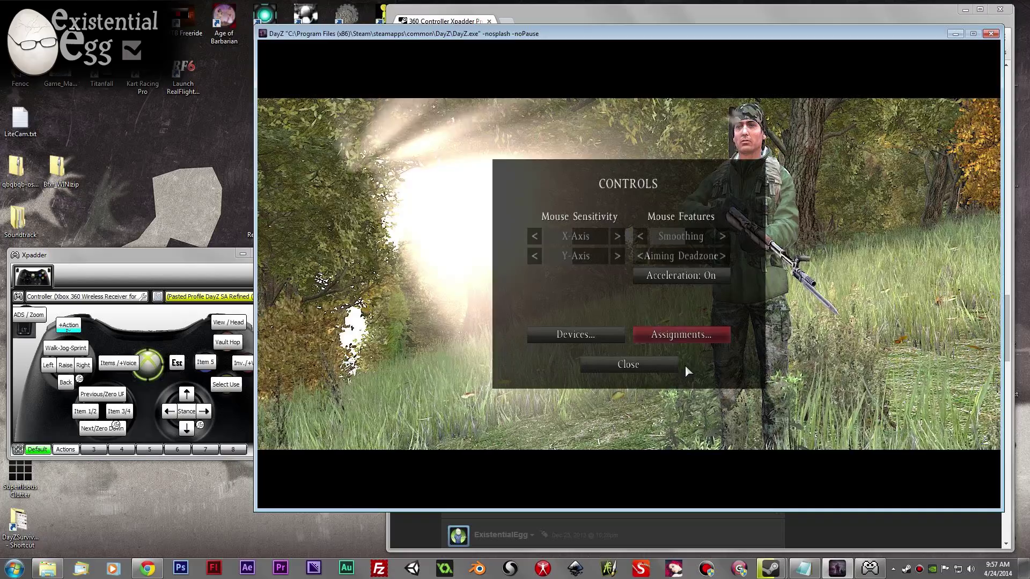
pyautogui.click(648, 365)
pyautogui.click(648, 365)
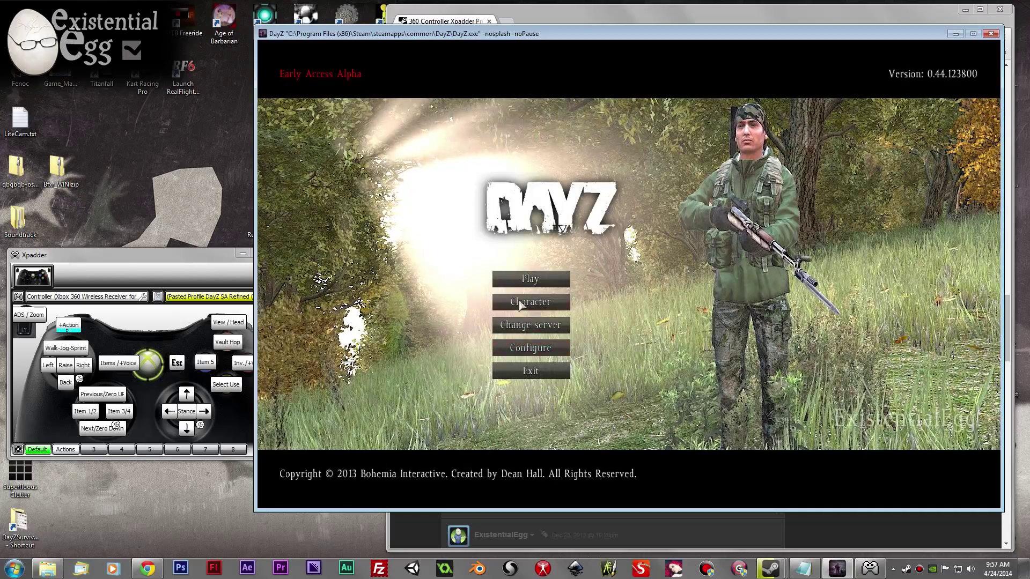
pyautogui.click(523, 281)
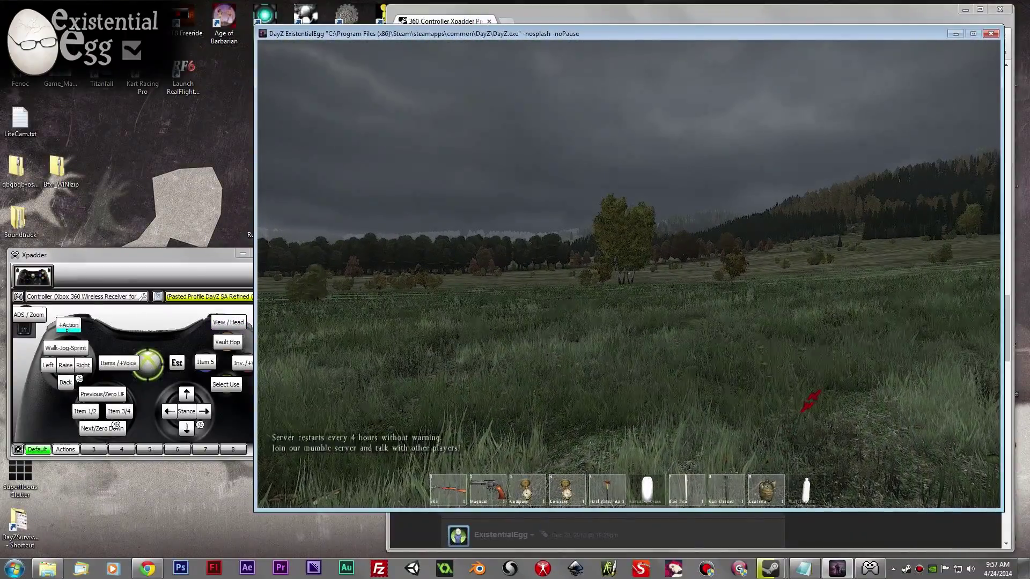
# In third person, run across the field and move the Vitamin Bottle into the character's hands
pyautogui.press('KP_Enter')
pyautogui.press('w')
pyautogui.press('w')
pyautogui.press('a')
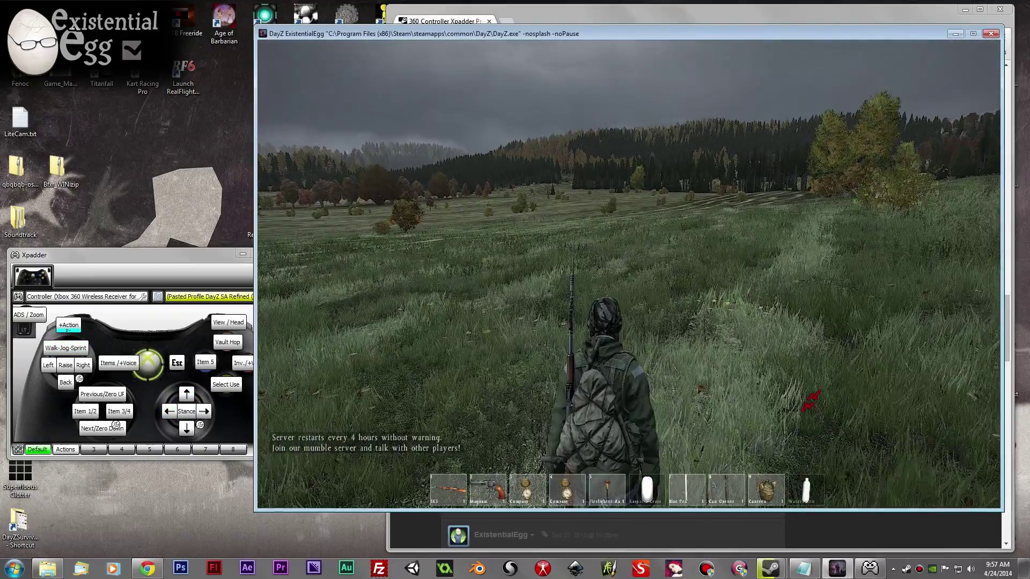
pyautogui.press('Tab')
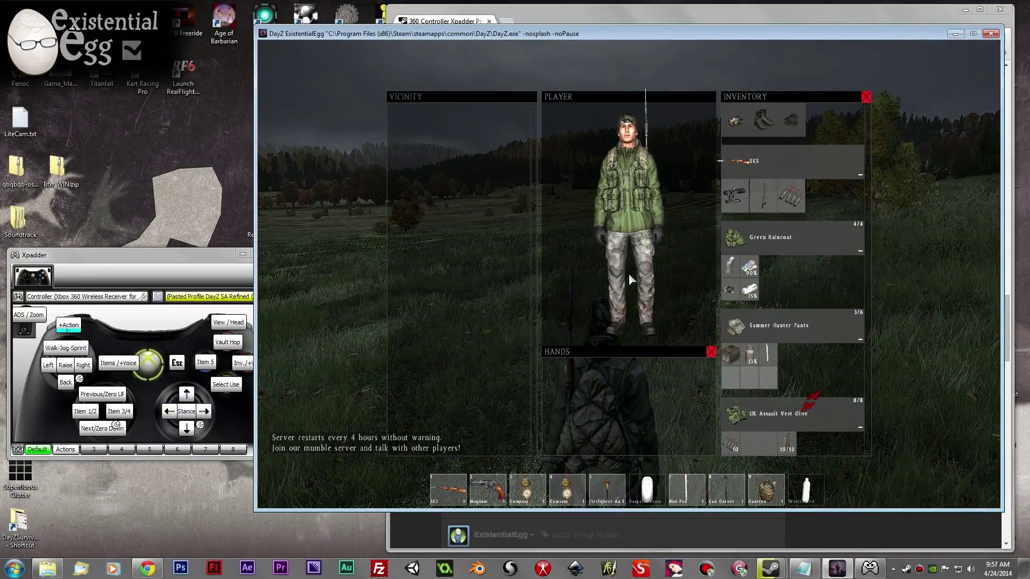
pyautogui.moveTo(754, 359); pyautogui.dragTo(656, 385)
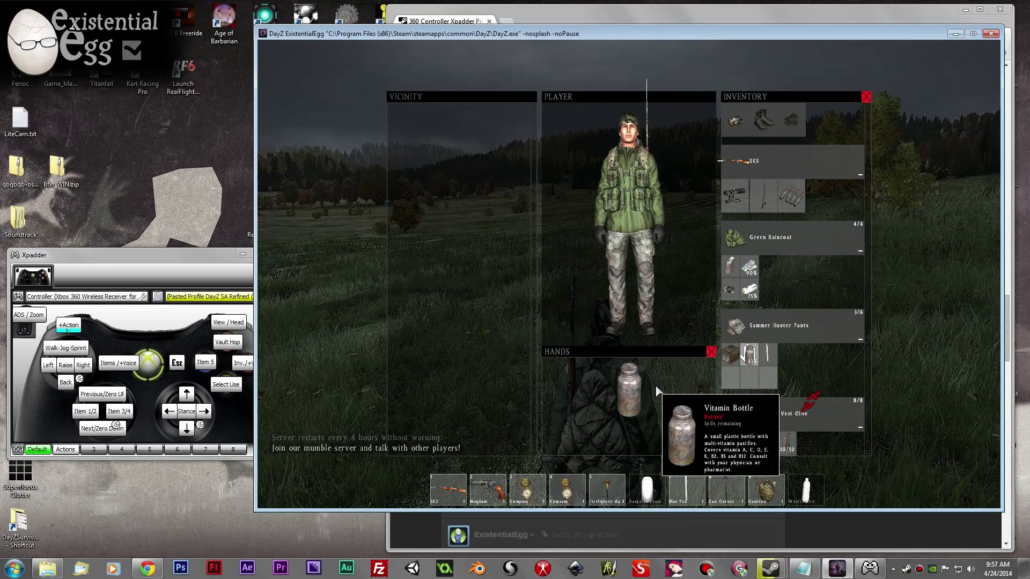
pyautogui.press('Tab')
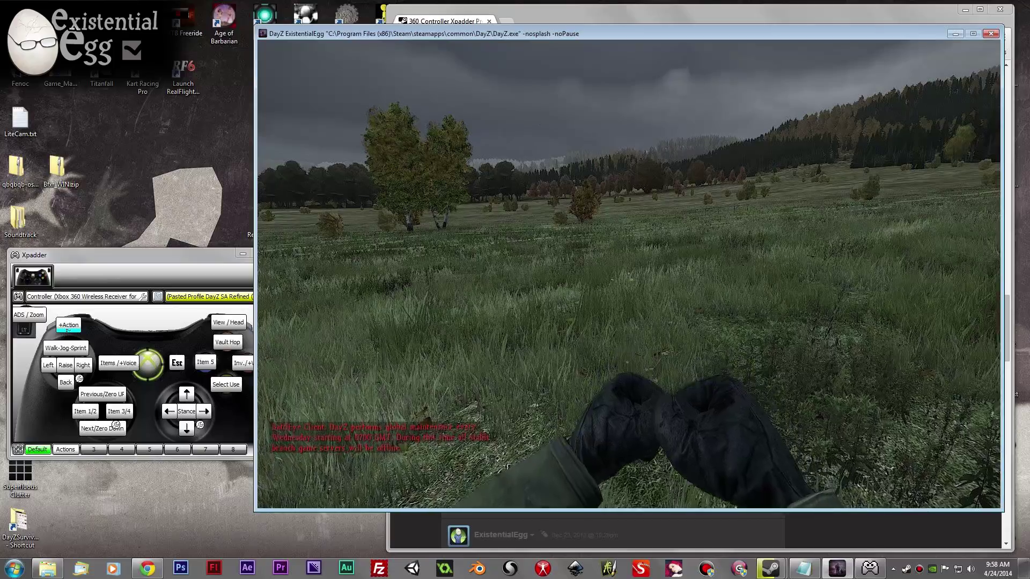
# Exit the mission to the DayZ main menu and move the Xpadder window up and right
pyautogui.press('Escape')
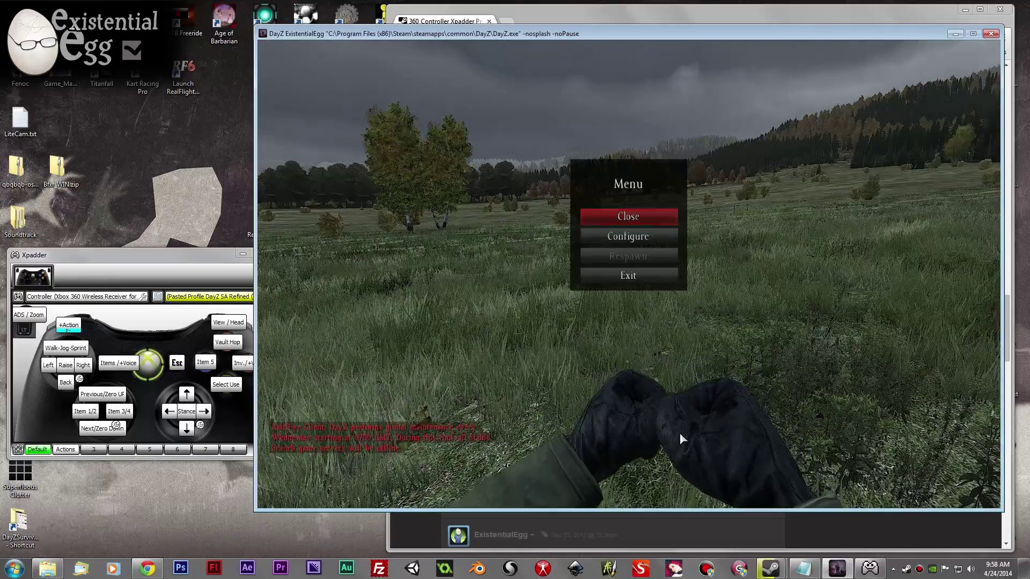
pyautogui.click(658, 276)
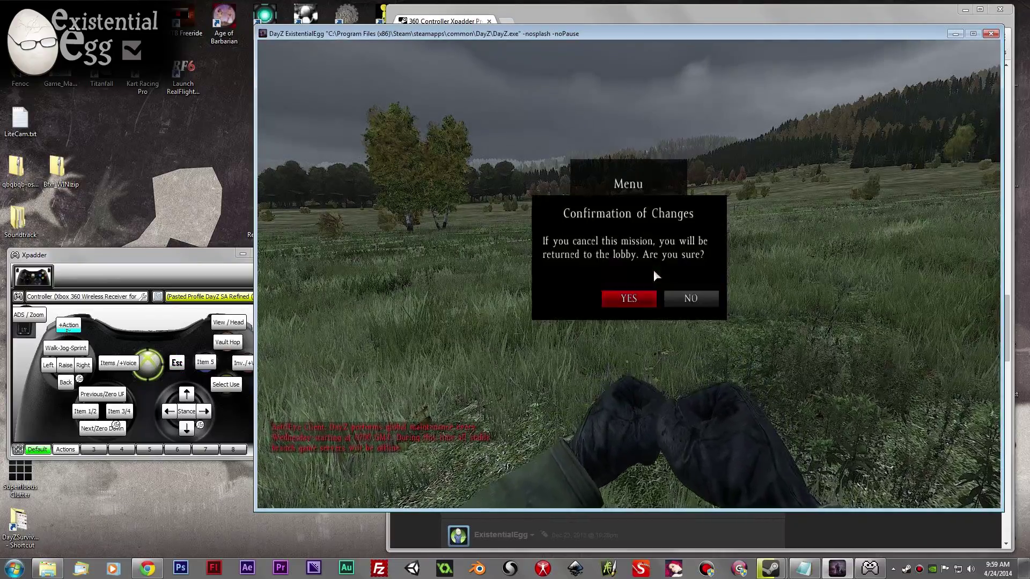
pyautogui.click(631, 302)
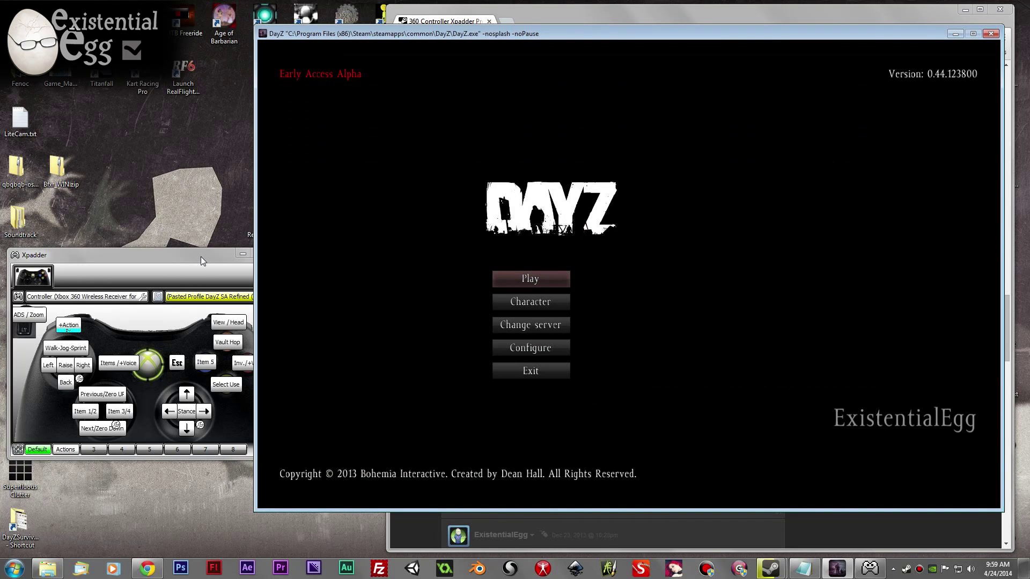
pyautogui.click(202, 258)
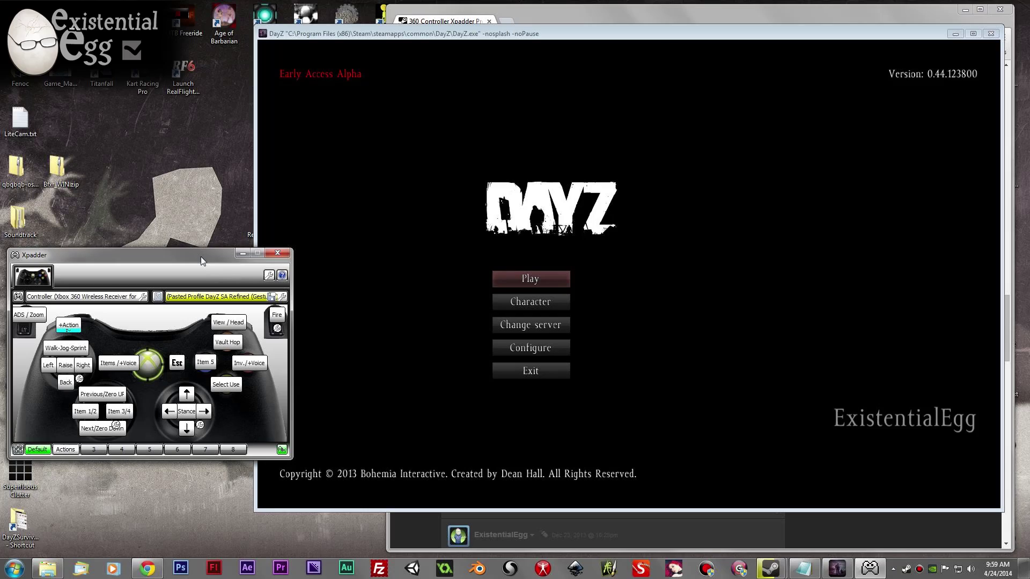
pyautogui.moveTo(207, 260); pyautogui.dragTo(259, 236)
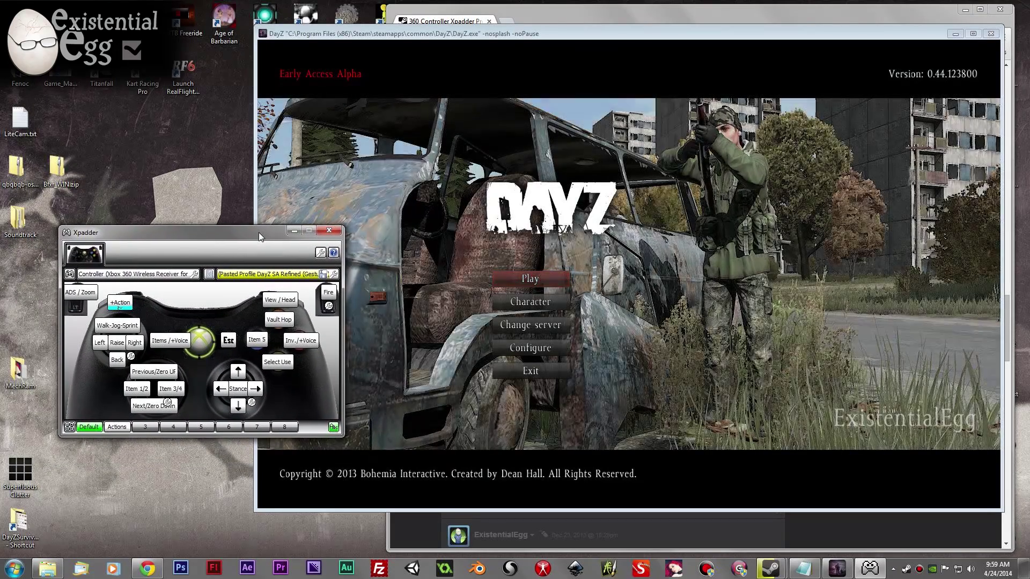
# Review the View / Head button's advanced zones, inspecting slot 4, then close the Advanced window
pyautogui.click(278, 301)
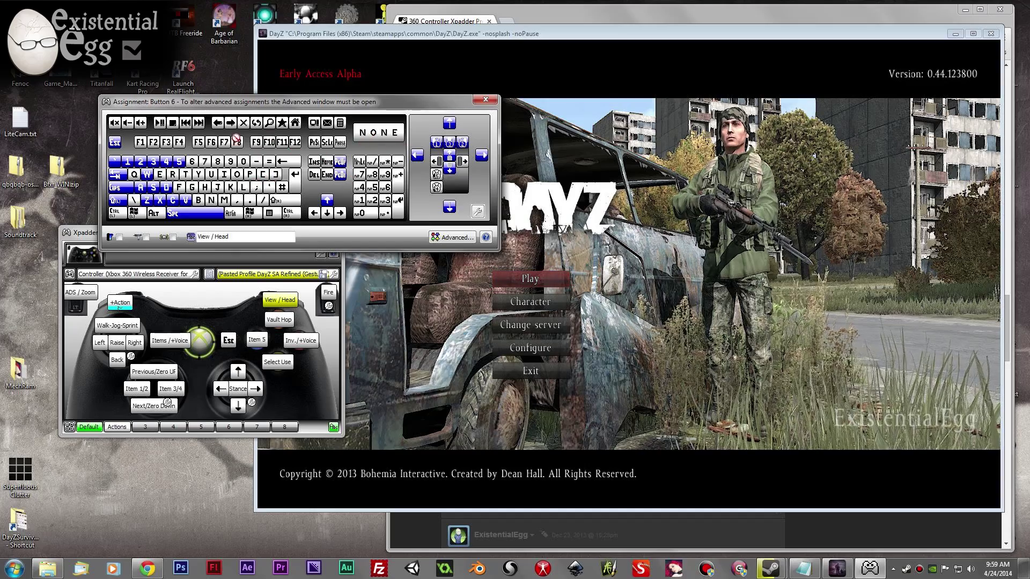
pyautogui.click(450, 238)
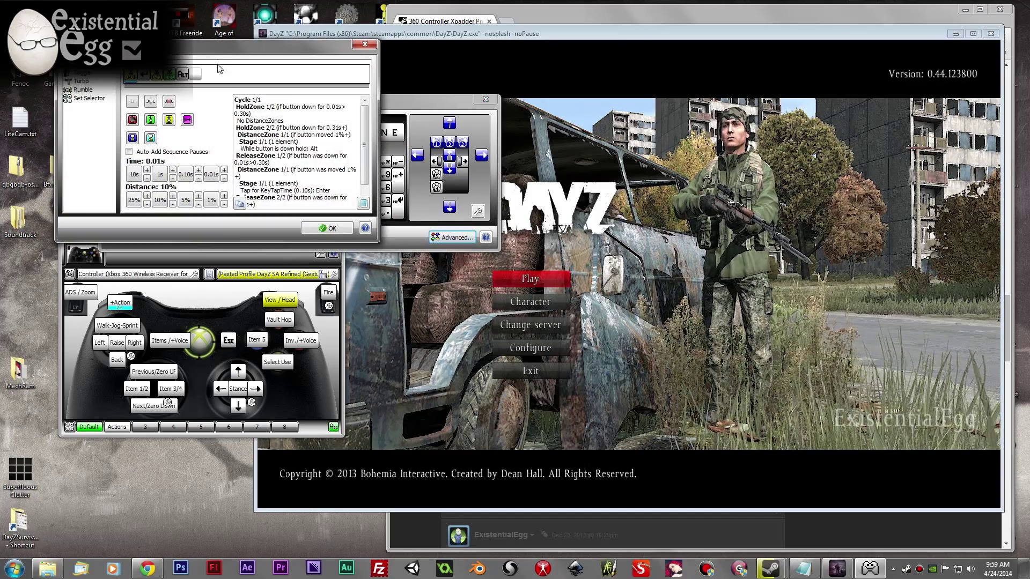
pyautogui.moveTo(218, 46); pyautogui.dragTo(243, 27)
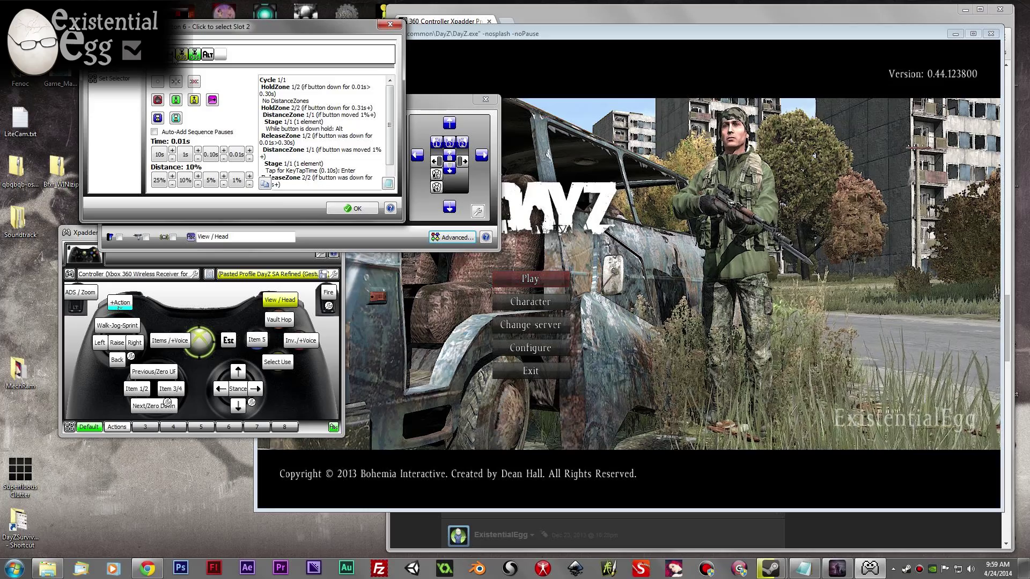
pyautogui.moveTo(192, 28); pyautogui.dragTo(283, 36)
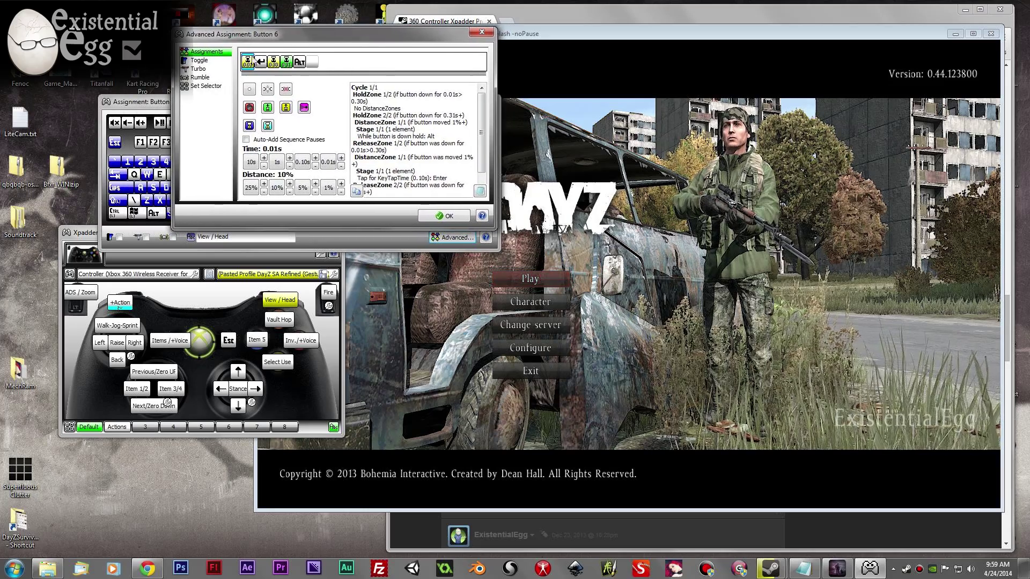
pyautogui.click(287, 62)
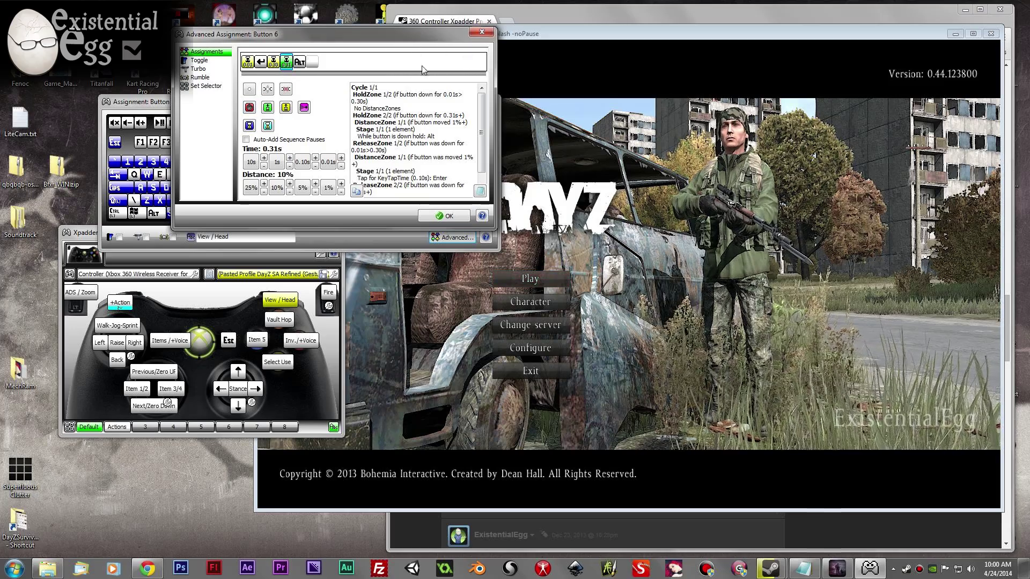
pyautogui.click(480, 33)
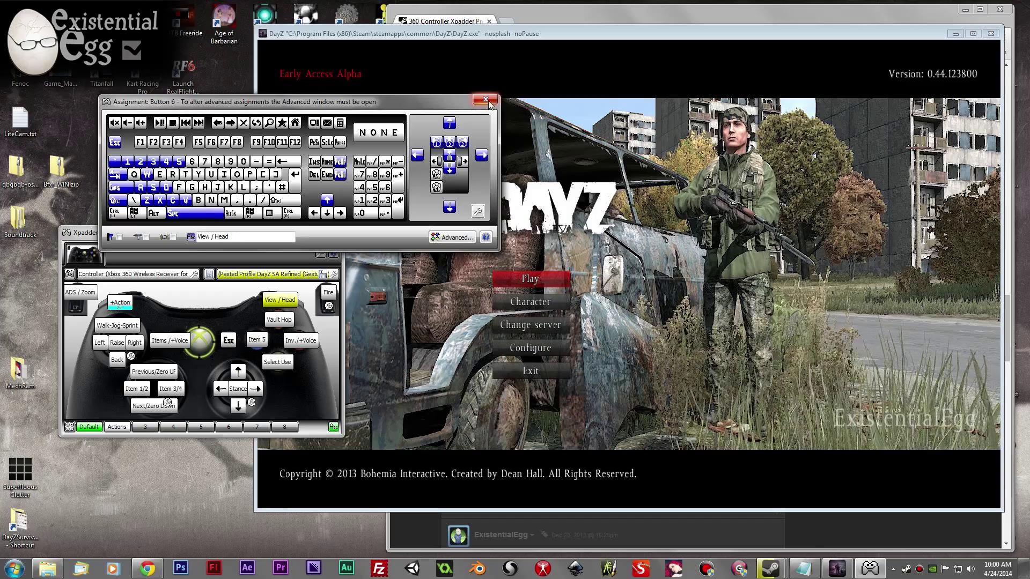
# Close the View / Head assignment and bring up Walk-Jog-Sprint's advanced stick-up settings
pyautogui.click(485, 100)
pyautogui.click(116, 325)
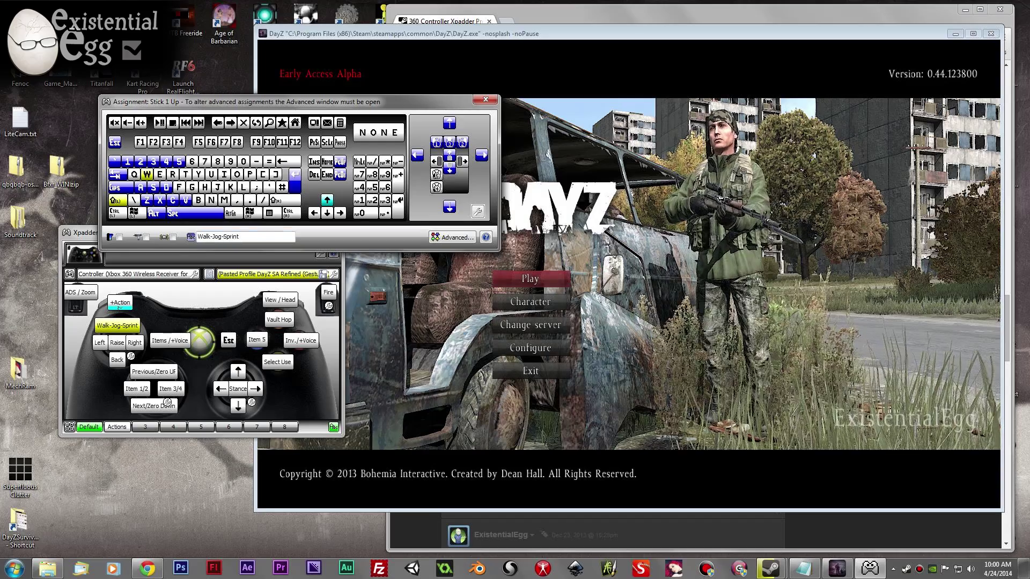
pyautogui.click(449, 239)
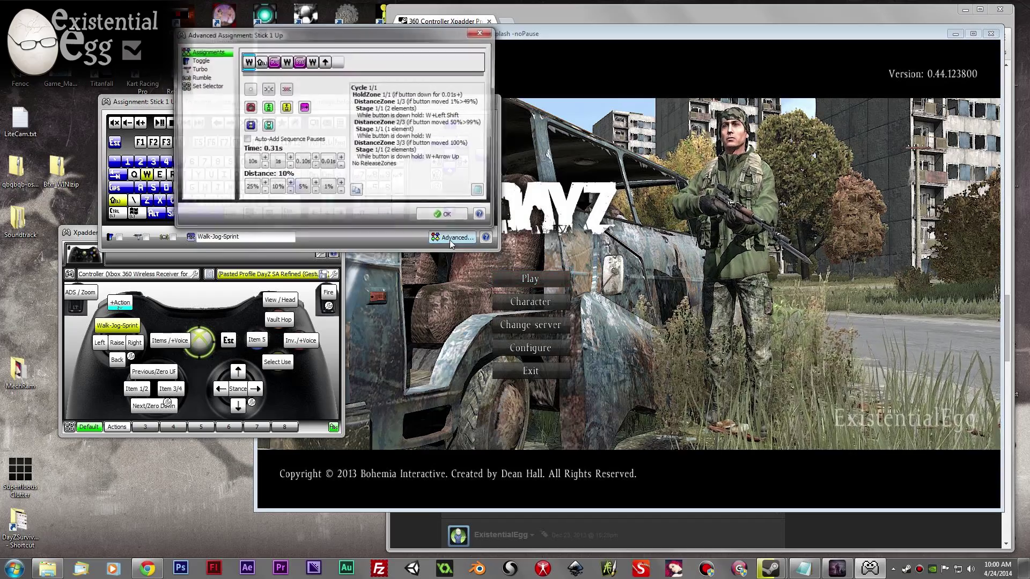
# Review the W+Left Shift, W, and W+Arrow Up distance zones (50%, 99%), then close Advanced
pyautogui.click(273, 63)
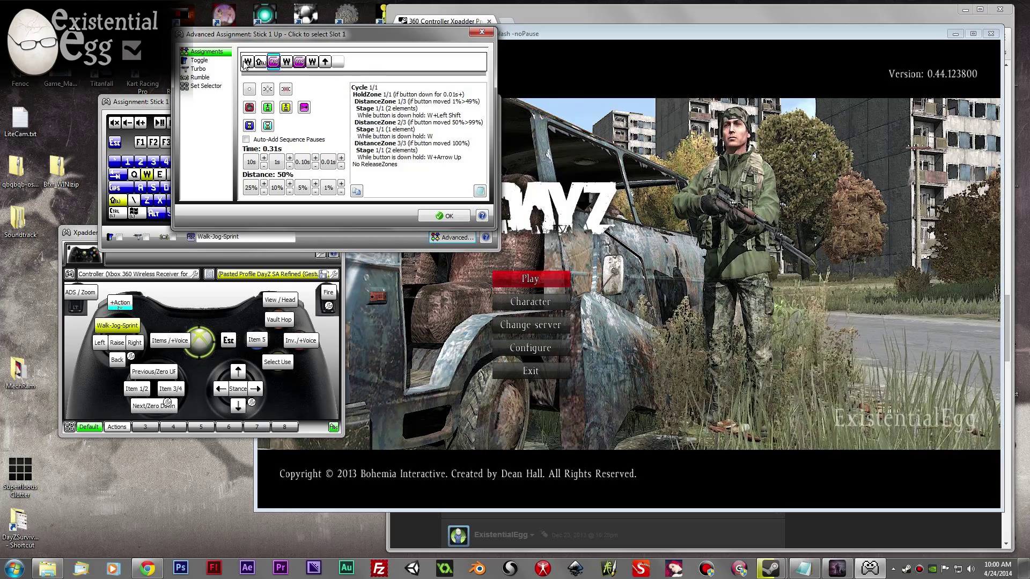
pyautogui.click(262, 63)
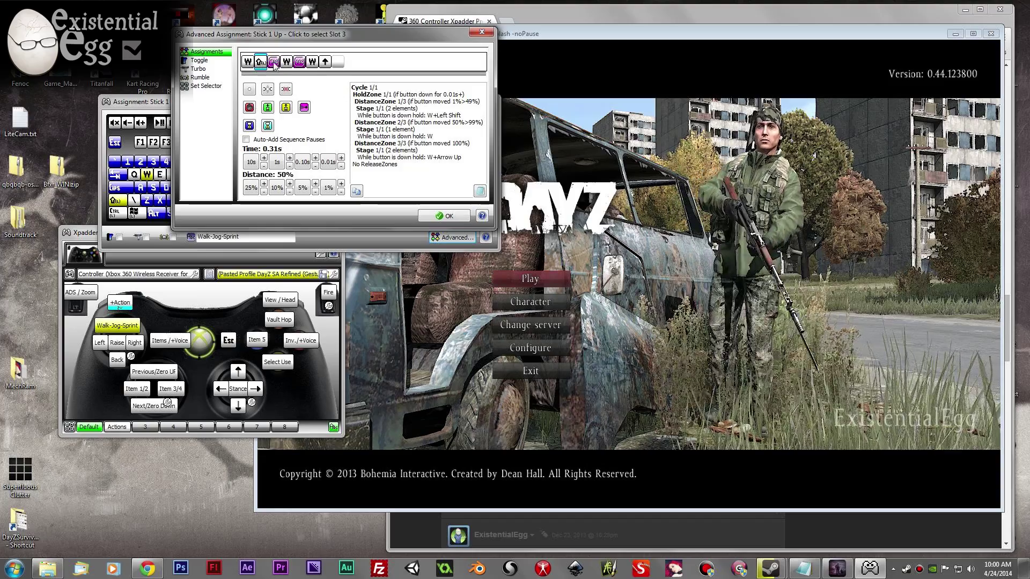
pyautogui.click(274, 61)
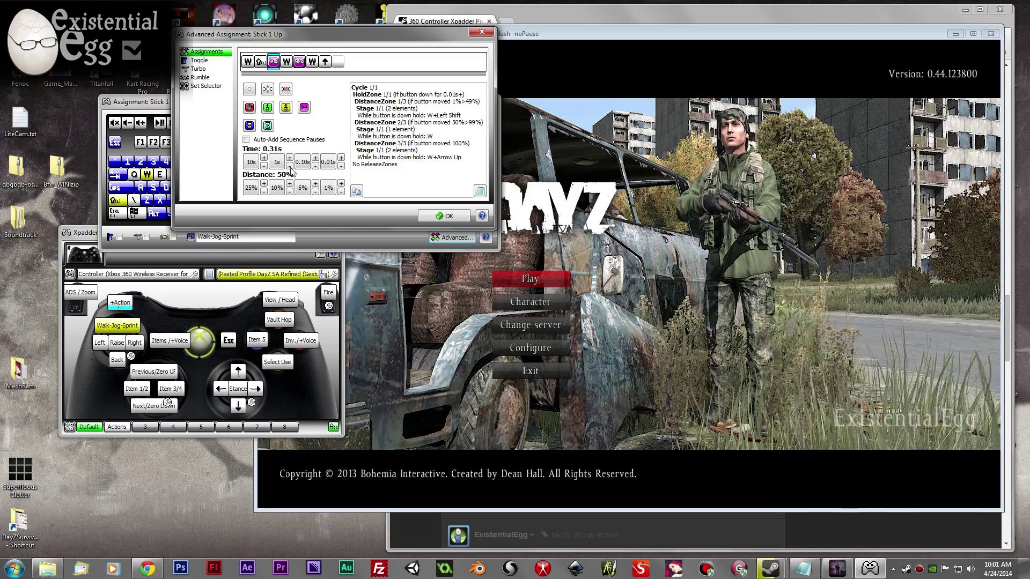
pyautogui.click(287, 62)
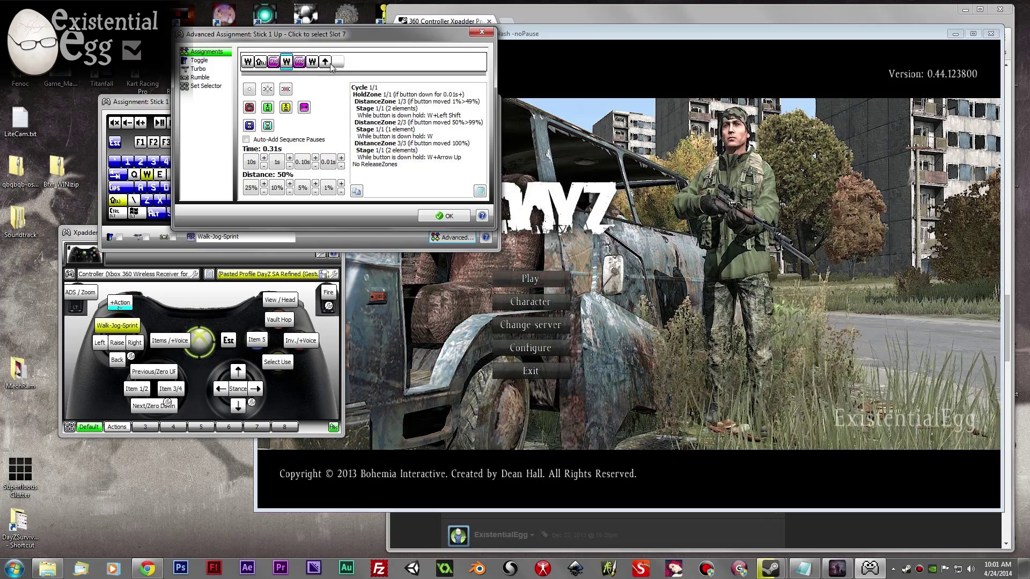
pyautogui.click(299, 62)
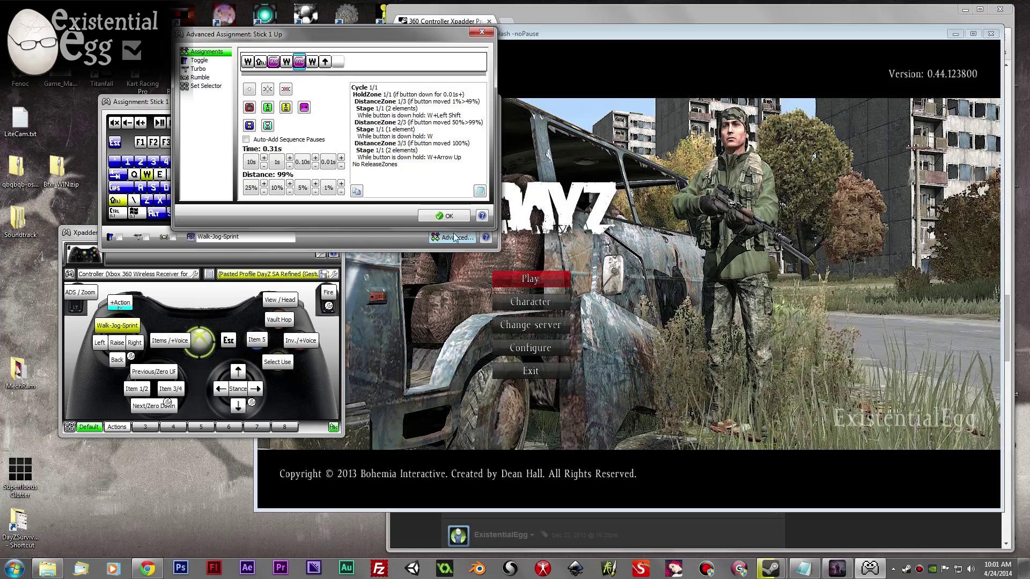
pyautogui.click(479, 34)
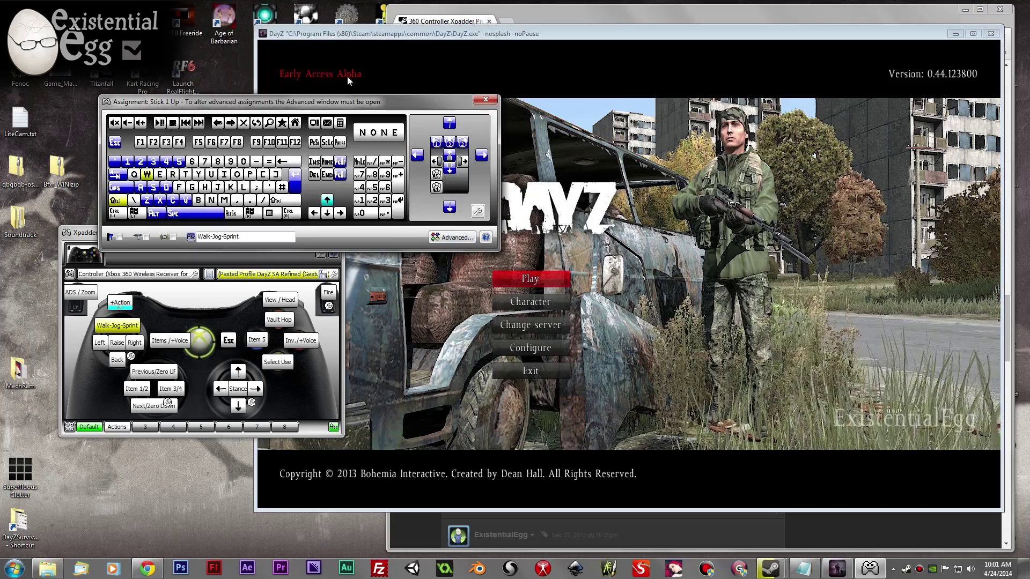
pyautogui.moveTo(360, 107); pyautogui.dragTo(296, 87)
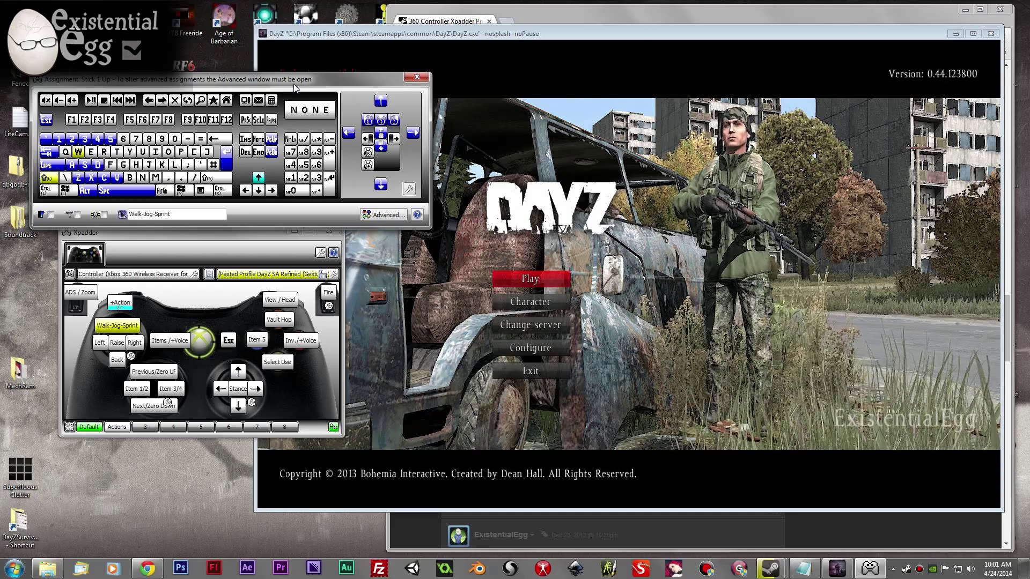
# Nudge the Stick 1 Up Walk-Jog-Sprint window down and close it
pyautogui.moveTo(295, 87); pyautogui.dragTo(280, 114)
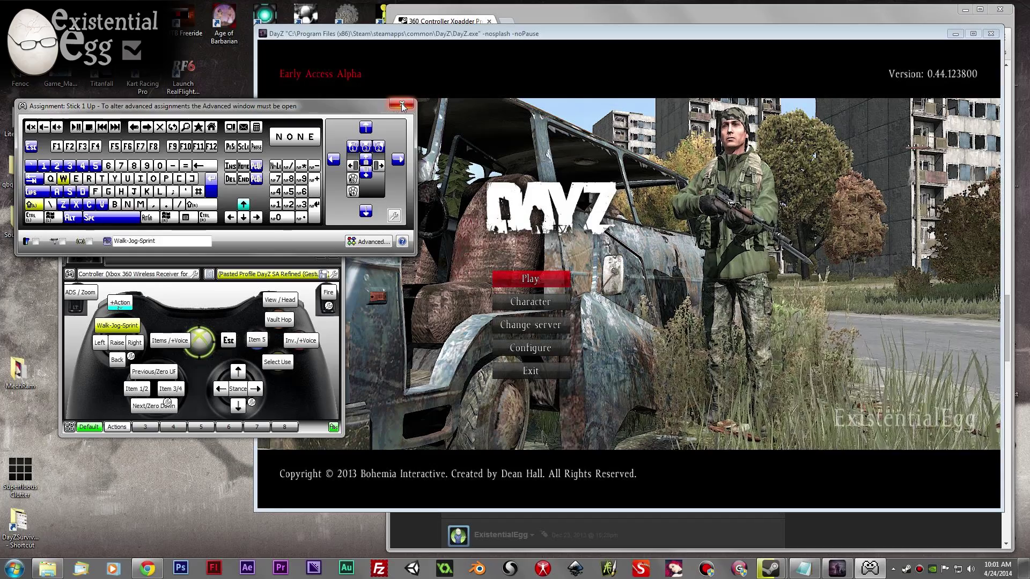
pyautogui.click(401, 105)
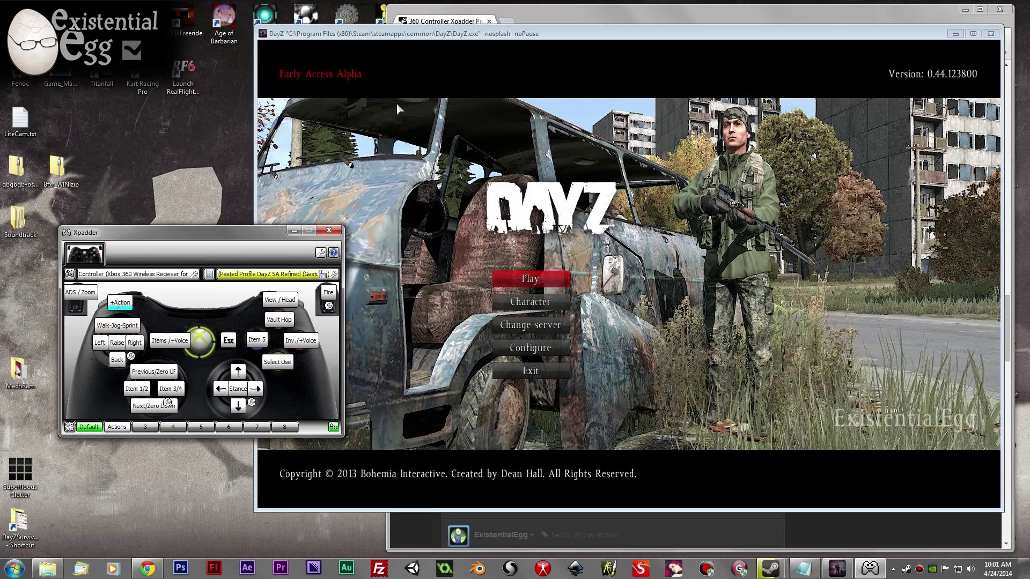